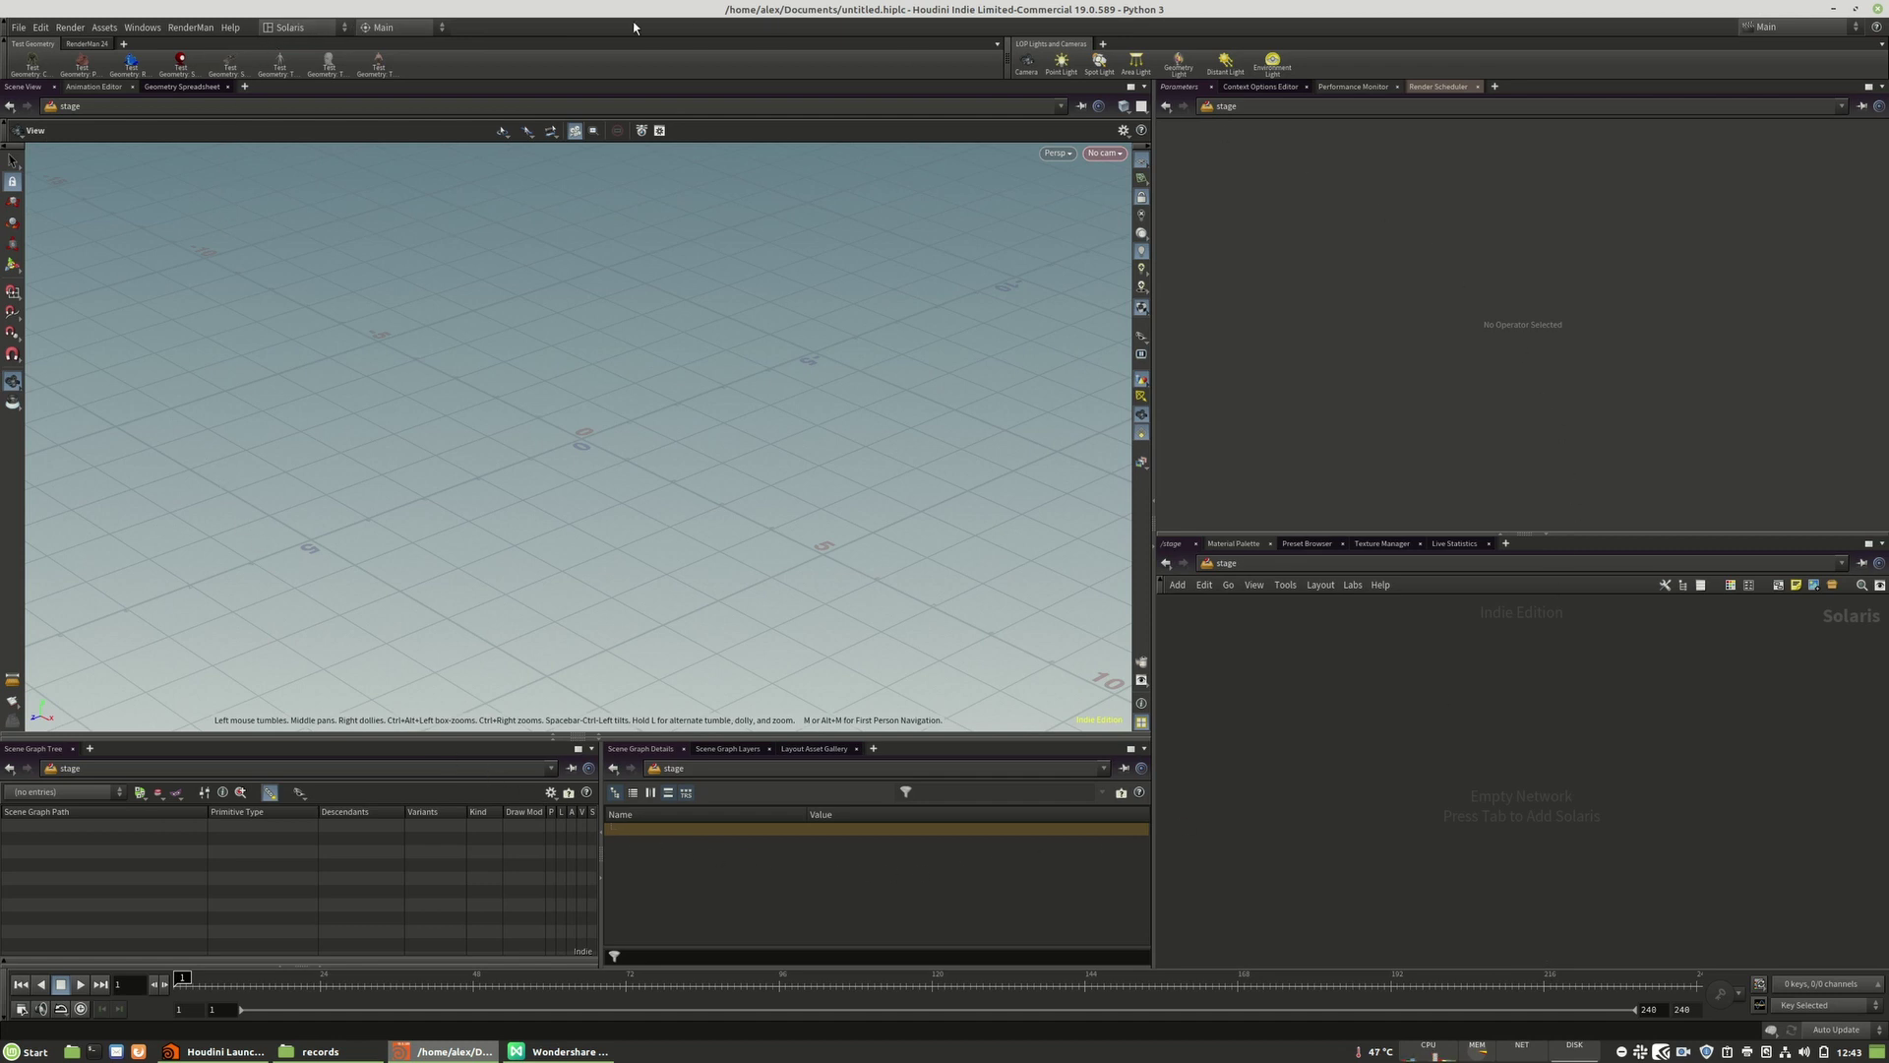
# - Browse the RenderMan 24 and Test Geometry shelf tabs, then collapse the tool shelf
pyautogui.click(95, 45)
pyautogui.click(43, 47)
pyautogui.click(5, 59)
pyautogui.click(309, 42)
pyautogui.click(4, 51)
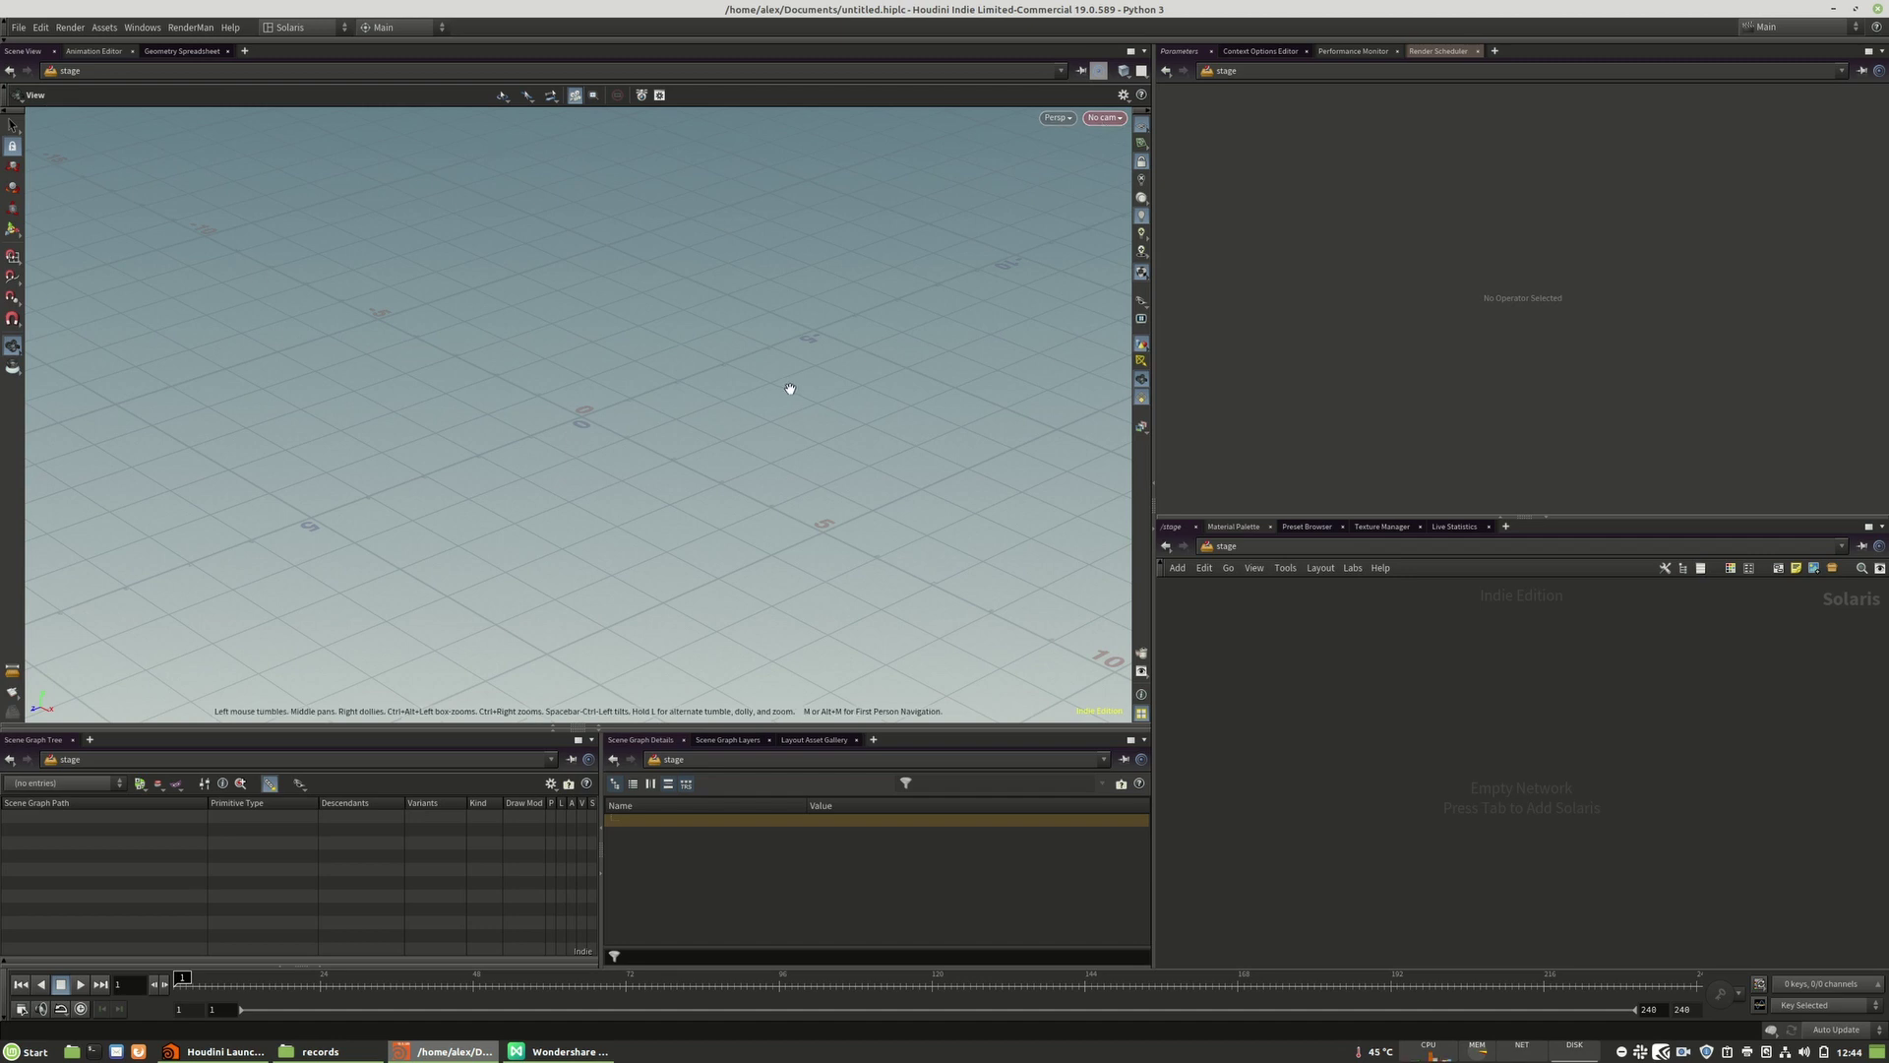
# - Add a camera1 node and a grid1 node, wiring grid1 into camera1
pyautogui.press('Tab')
pyautogui.write('c')
pyautogui.moveTo(1442, 724)
pyautogui.click(1541, 543)
pyautogui.click(1501, 777)
pyautogui.press('Tab')
pyautogui.write('gr')
pyautogui.press('Return')
pyautogui.click(1516, 668)
pyautogui.moveTo(1516, 681); pyautogui.dragTo(1505, 794)
pyautogui.press('l')
# - Check the viewport camera list, then add camera2 below camera1 and connect camera1 into it
pyautogui.click(1504, 807)
pyautogui.click(1103, 118)
pyautogui.click(975, 175)
pyautogui.moveTo(1510, 811); pyautogui.dragTo(1510, 836)
pyautogui.press('Tab')
pyautogui.moveTo(1585, 543)
pyautogui.click(1642, 574)
pyautogui.click(1481, 879)
pyautogui.moveTo(1481, 879); pyautogui.dragTo(1430, 909)
# - Rearrange grid1, camera1 and camera2 in the network, then delete camera2
pyautogui.click(1104, 117)
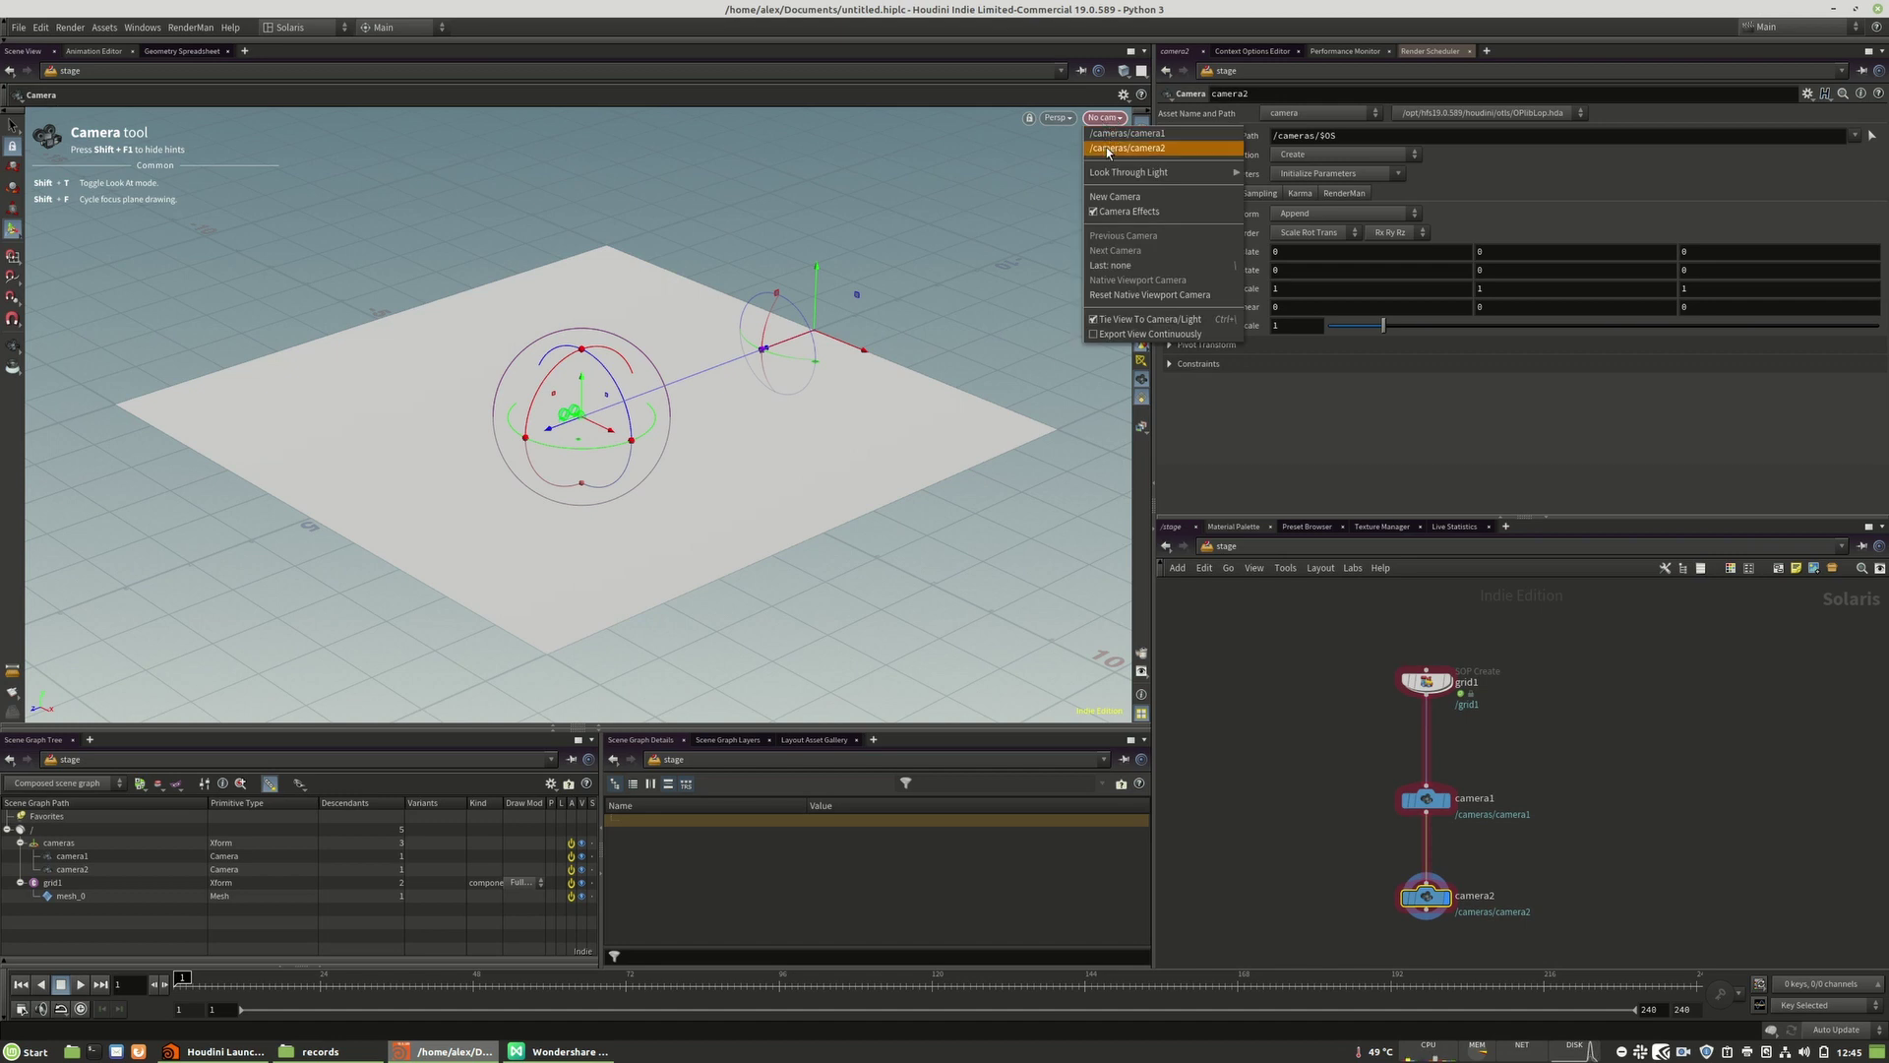
pyautogui.click(1572, 876)
pyautogui.moveTo(1451, 897); pyautogui.dragTo(1426, 696)
pyautogui.click(1105, 117)
pyautogui.click(1602, 812)
pyautogui.moveTo(1601, 812); pyautogui.dragTo(1604, 807)
pyautogui.moveTo(1426, 681); pyautogui.dragTo(1426, 651)
pyautogui.moveTo(1426, 803); pyautogui.dragTo(1298, 818)
pyautogui.click(1317, 815)
pyautogui.moveTo(1639, 814); pyautogui.dragTo(1437, 802)
pyautogui.moveTo(1297, 820); pyautogui.dragTo(1433, 815)
pyautogui.press('Delete')
# - Look through /cameras/camera1, reset its view and tumble it to angle onto the grid
pyautogui.click(1103, 117)
pyautogui.click(1127, 133)
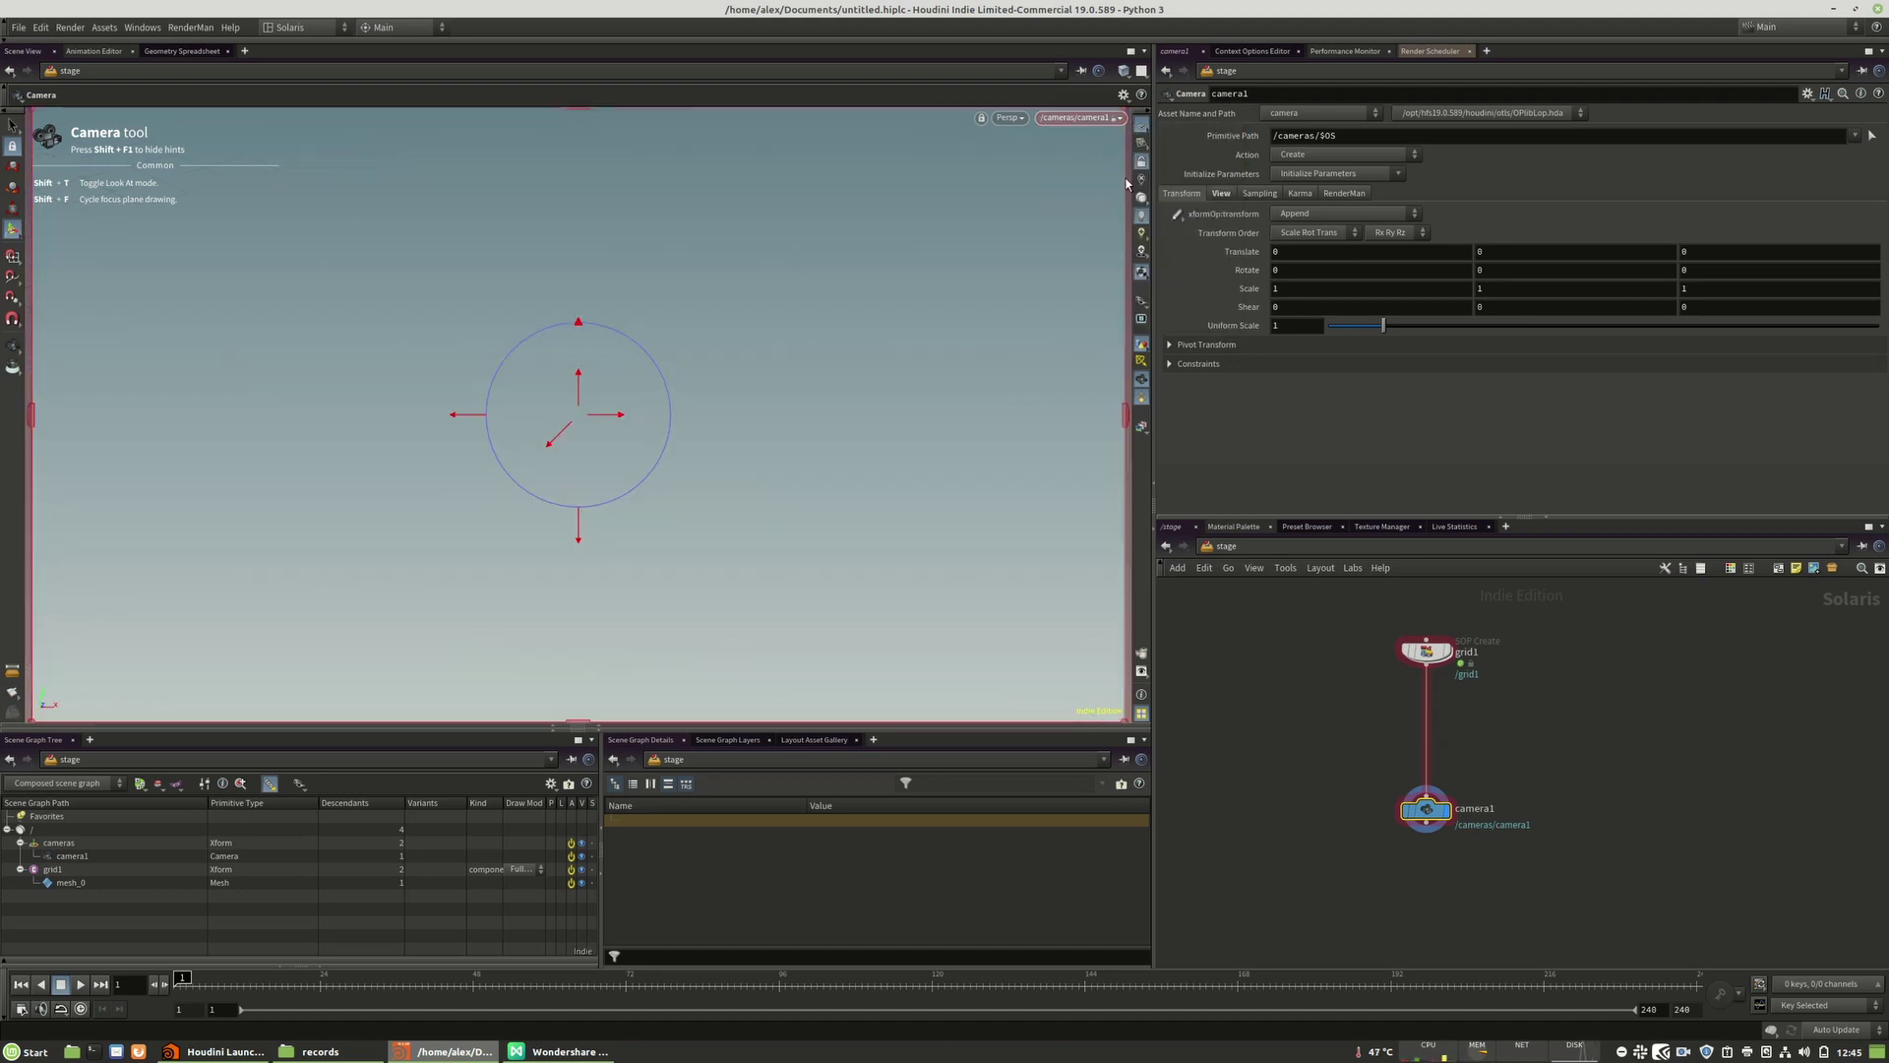
pyautogui.press('space')
pyautogui.press('h')
pyautogui.moveTo(664, 350); pyautogui.dragTo(853, 264)
# - Try 2D pan and zoom on the camera view, panning and zooming the plane, then turn it off
pyautogui.click(12, 349)
pyautogui.click(591, 96)
pyautogui.moveTo(452, 237)
pyautogui.mouseDown(button='right')
pyautogui.moveTo(780, 232)
pyautogui.moveTo(211, 240)
pyautogui.moveTo(484, 233)
pyautogui.moveTo(455, 253)
pyautogui.mouseUp(button='right')
pyautogui.rightClick(751, 317)
pyautogui.click(768, 304)
pyautogui.moveTo(768, 304); pyautogui.dragTo(855, 317, button='right')
pyautogui.moveTo(561, 358); pyautogui.dragTo(567, 298, button='right')
pyautogui.moveTo(572, 328)
pyautogui.mouseDown()
pyautogui.moveTo(801, 359)
pyautogui.moveTo(535, 324)
pyautogui.moveTo(570, 282)
pyautogui.moveTo(560, 315)
pyautogui.mouseUp()
pyautogui.moveTo(668, 364); pyautogui.dragTo(665, 258)
pyautogui.click(610, 97)
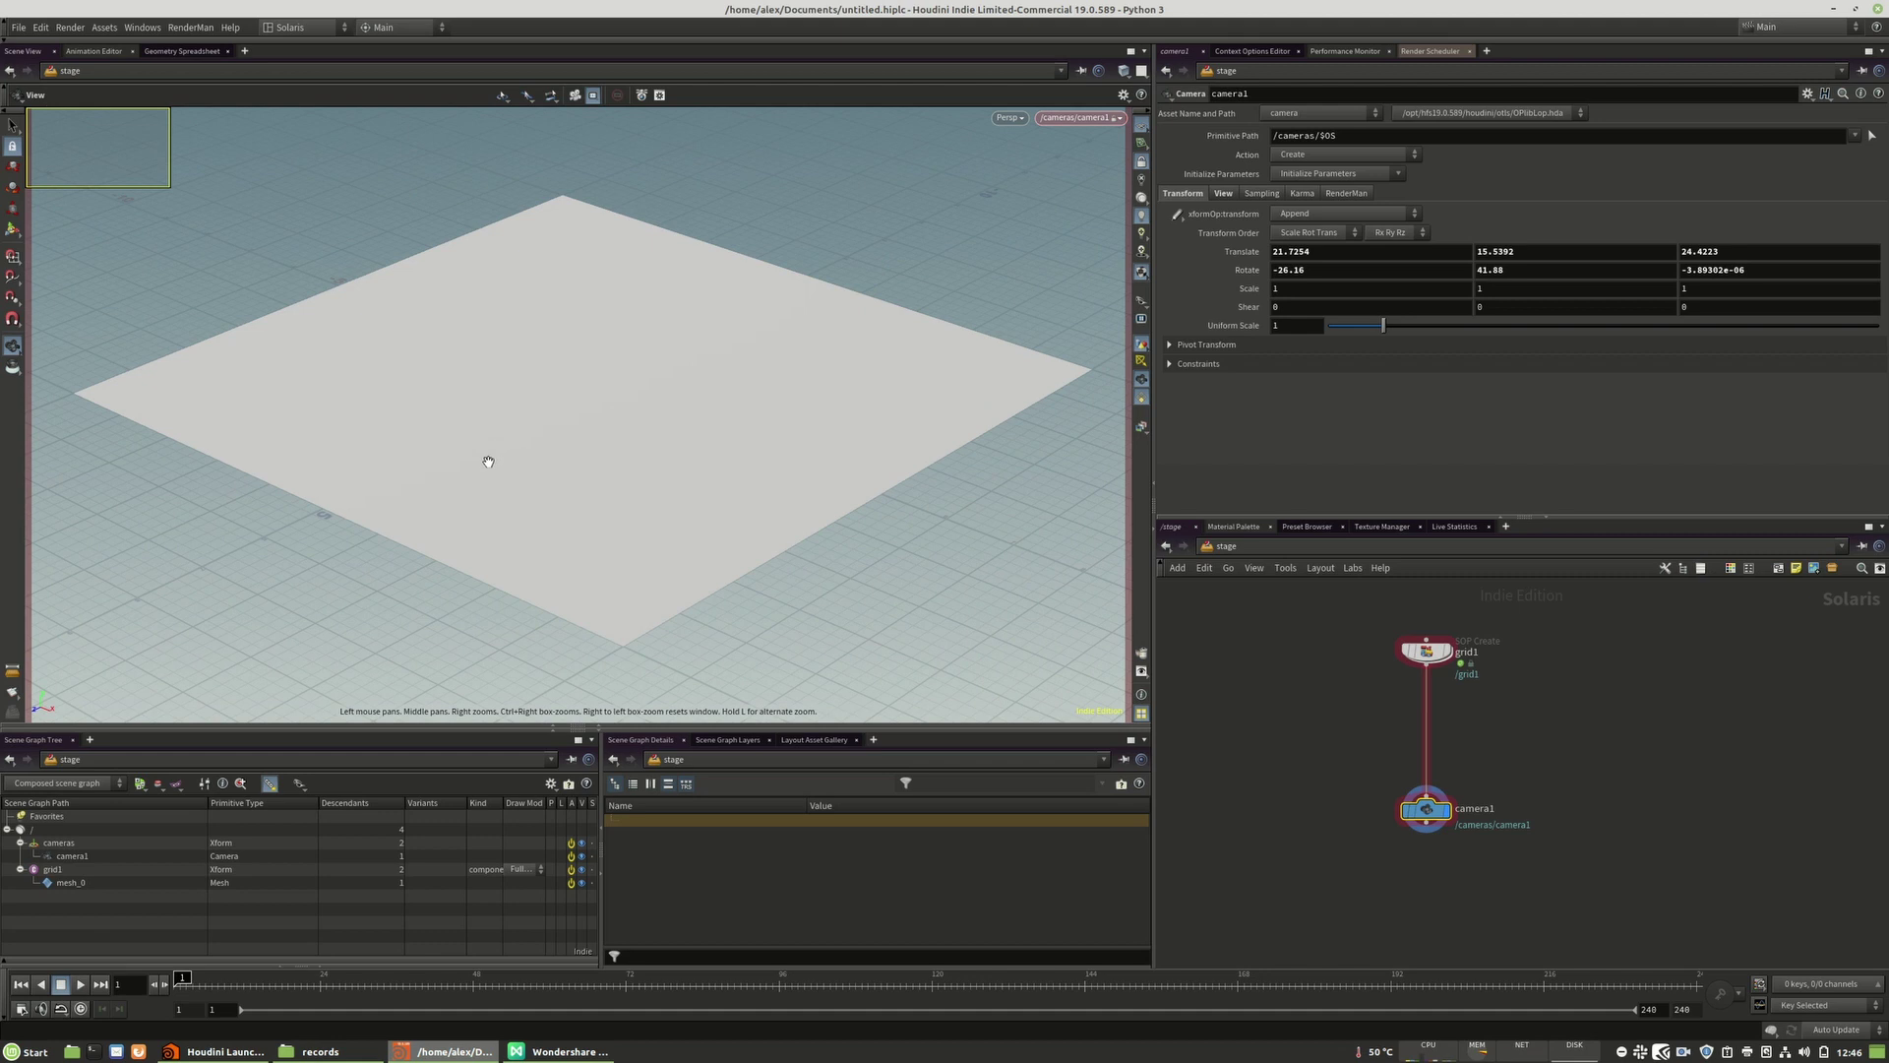
# - Set viewport zooming to Zoom about Mouse Position and review the dolly and pivot options
pyautogui.click(551, 98)
pyautogui.click(590, 126)
pyautogui.click(551, 95)
pyautogui.click(527, 95)
pyautogui.click(526, 95)
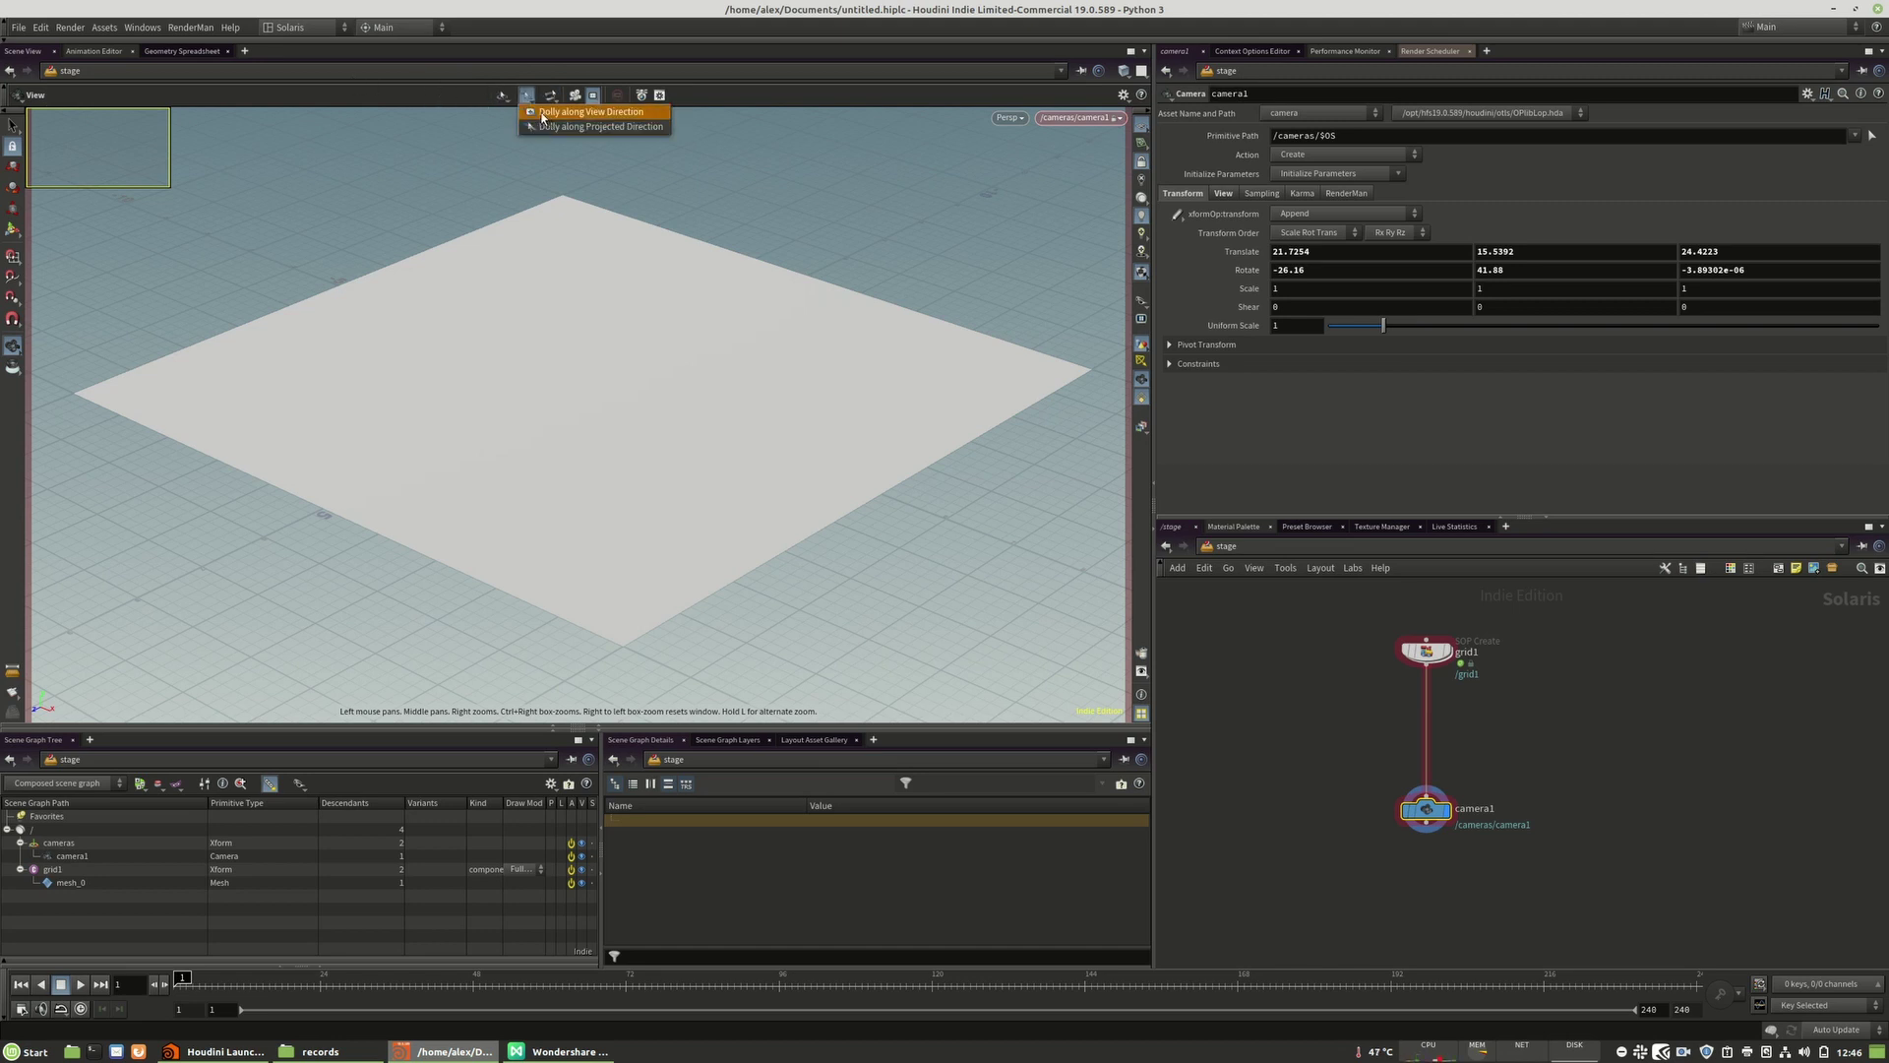
pyautogui.click(542, 112)
pyautogui.click(503, 96)
pyautogui.click(434, 103)
# - Switch the viewport renderer to RenderMan RIS and box-zoom into regions of the grid plane render
pyautogui.click(1019, 120)
pyautogui.click(1015, 248)
pyautogui.keyDown('ctrl'); pyautogui.moveTo(484, 186); pyautogui.dragTo(756, 417, button='right'); pyautogui.keyUp('ctrl')
pyautogui.keyDown('ctrl'); pyautogui.moveTo(202, 245); pyautogui.dragTo(425, 490, button='right'); pyautogui.keyUp('ctrl')
pyautogui.keyDown('ctrl'); pyautogui.moveTo(612, 212); pyautogui.dragTo(936, 514, button='right'); pyautogui.keyUp('ctrl')
pyautogui.keyDown('ctrl'); pyautogui.moveTo(424, 170); pyautogui.dragTo(586, 418, button='right'); pyautogui.keyUp('ctrl')
pyautogui.keyDown('ctrl'); pyautogui.moveTo(262, 277); pyautogui.dragTo(472, 472, button='right'); pyautogui.keyUp('ctrl')
pyautogui.keyDown('ctrl'); pyautogui.moveTo(385, 177); pyautogui.dragTo(700, 329, button='right'); pyautogui.keyUp('ctrl')
pyautogui.keyDown('ctrl'); pyautogui.moveTo(197, 254); pyautogui.dragTo(455, 487, button='right'); pyautogui.keyUp('ctrl')
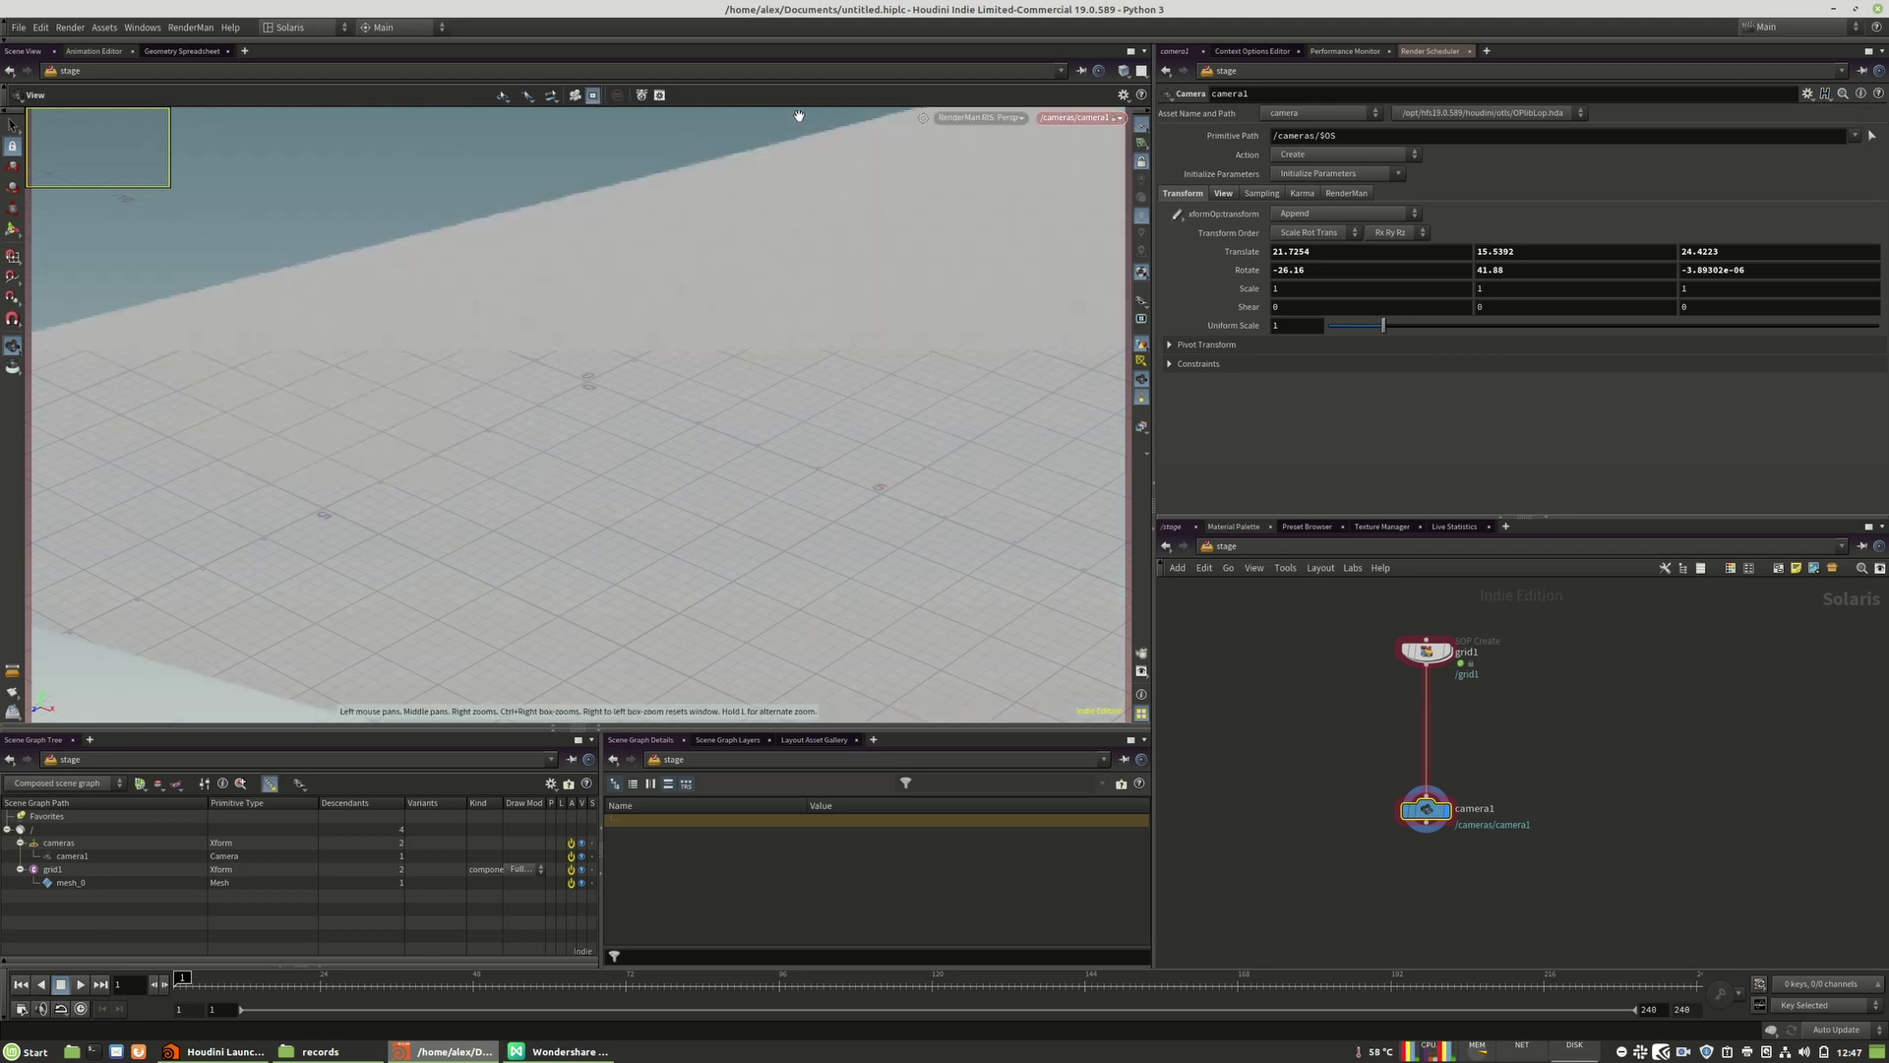
pyautogui.click(967, 118)
pyautogui.moveTo(970, 287)
pyautogui.click(1075, 287)
pyautogui.click(991, 122)
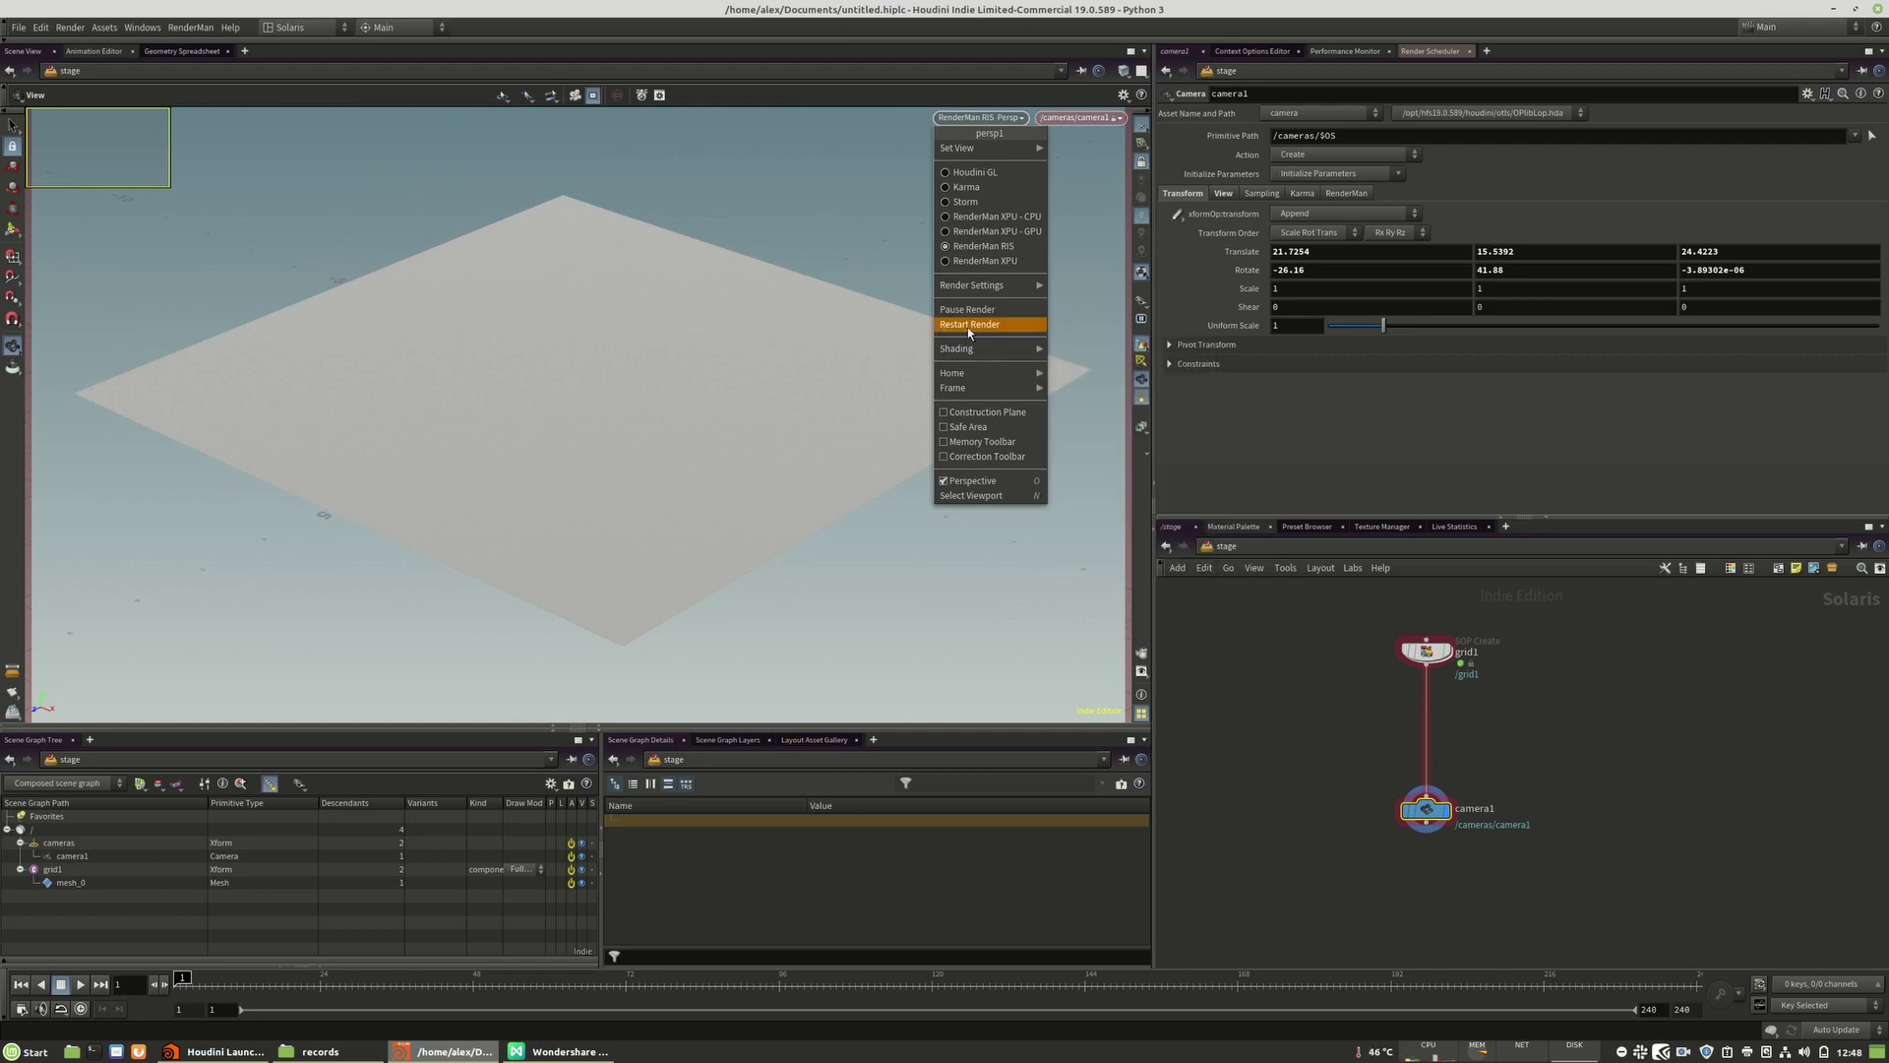
pyautogui.click(783, 192)
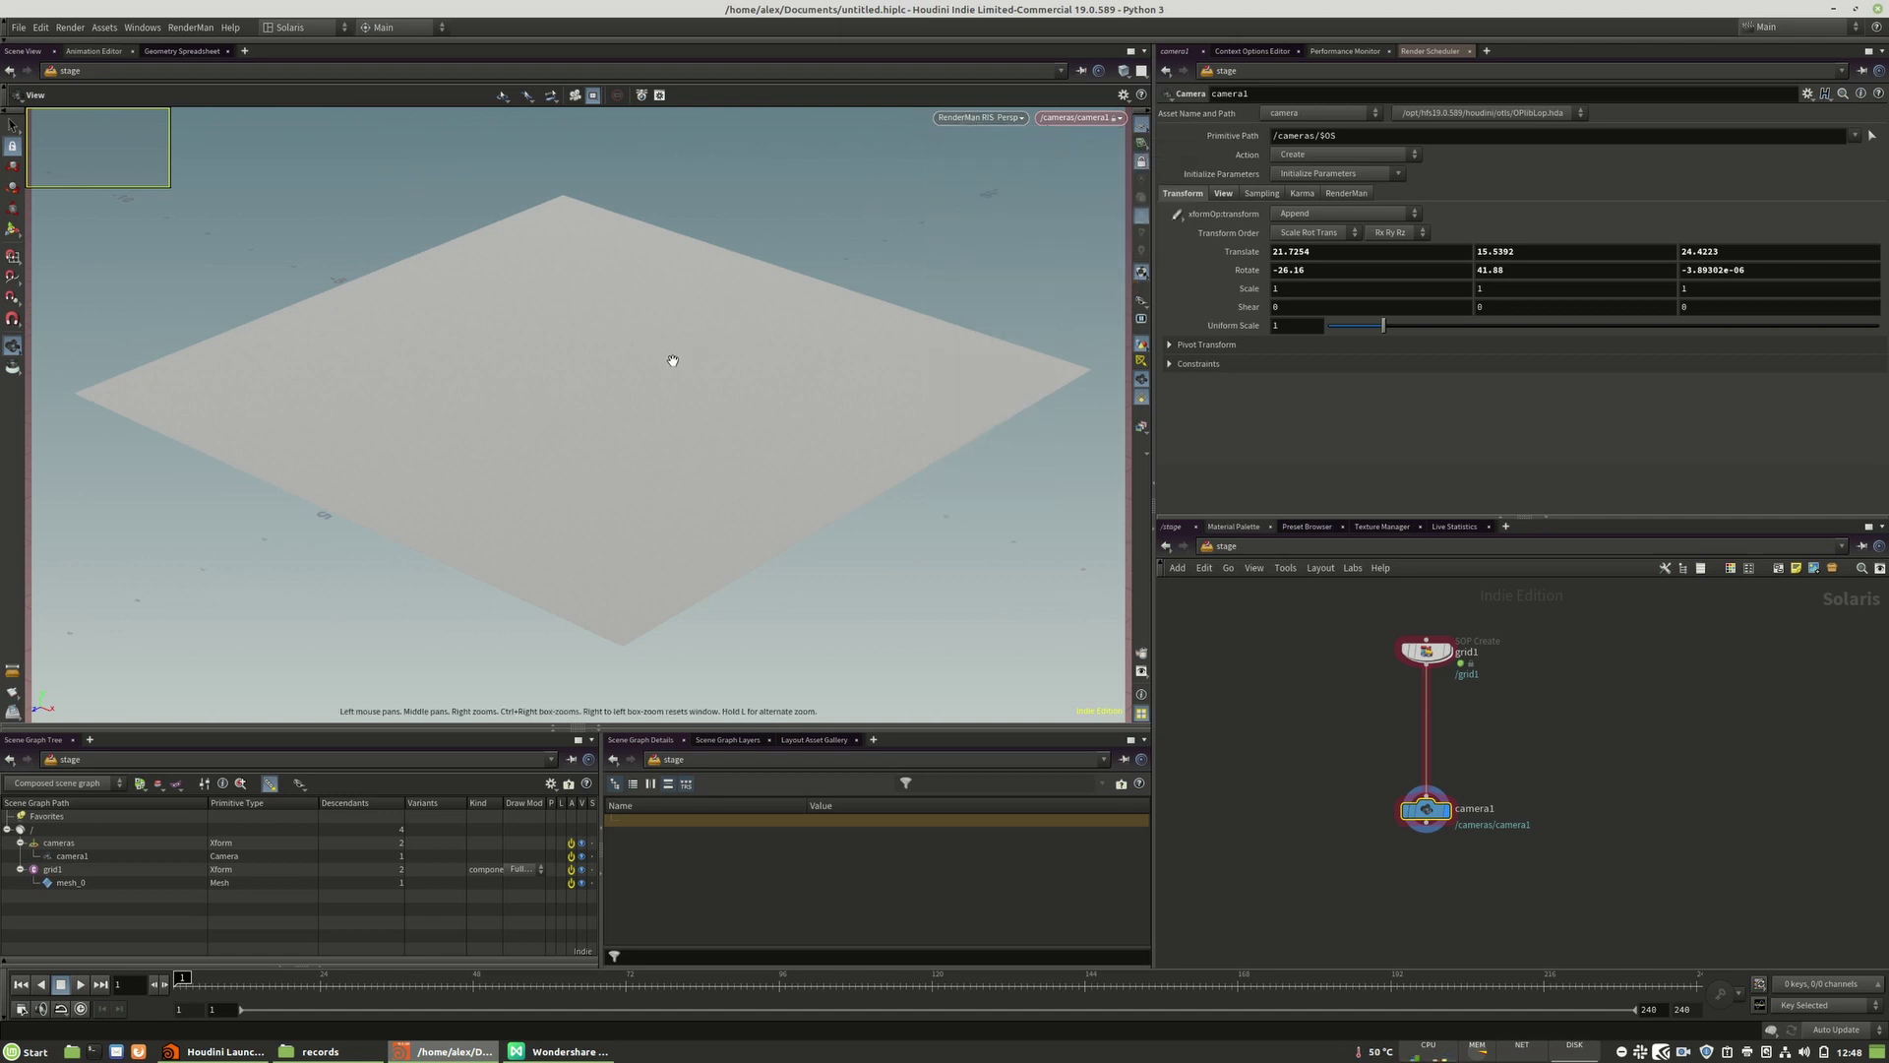
# - Lower Max Indirect Bounces from 8 to 2 in the Integrator display options and browse the other render pages
pyautogui.press('d')
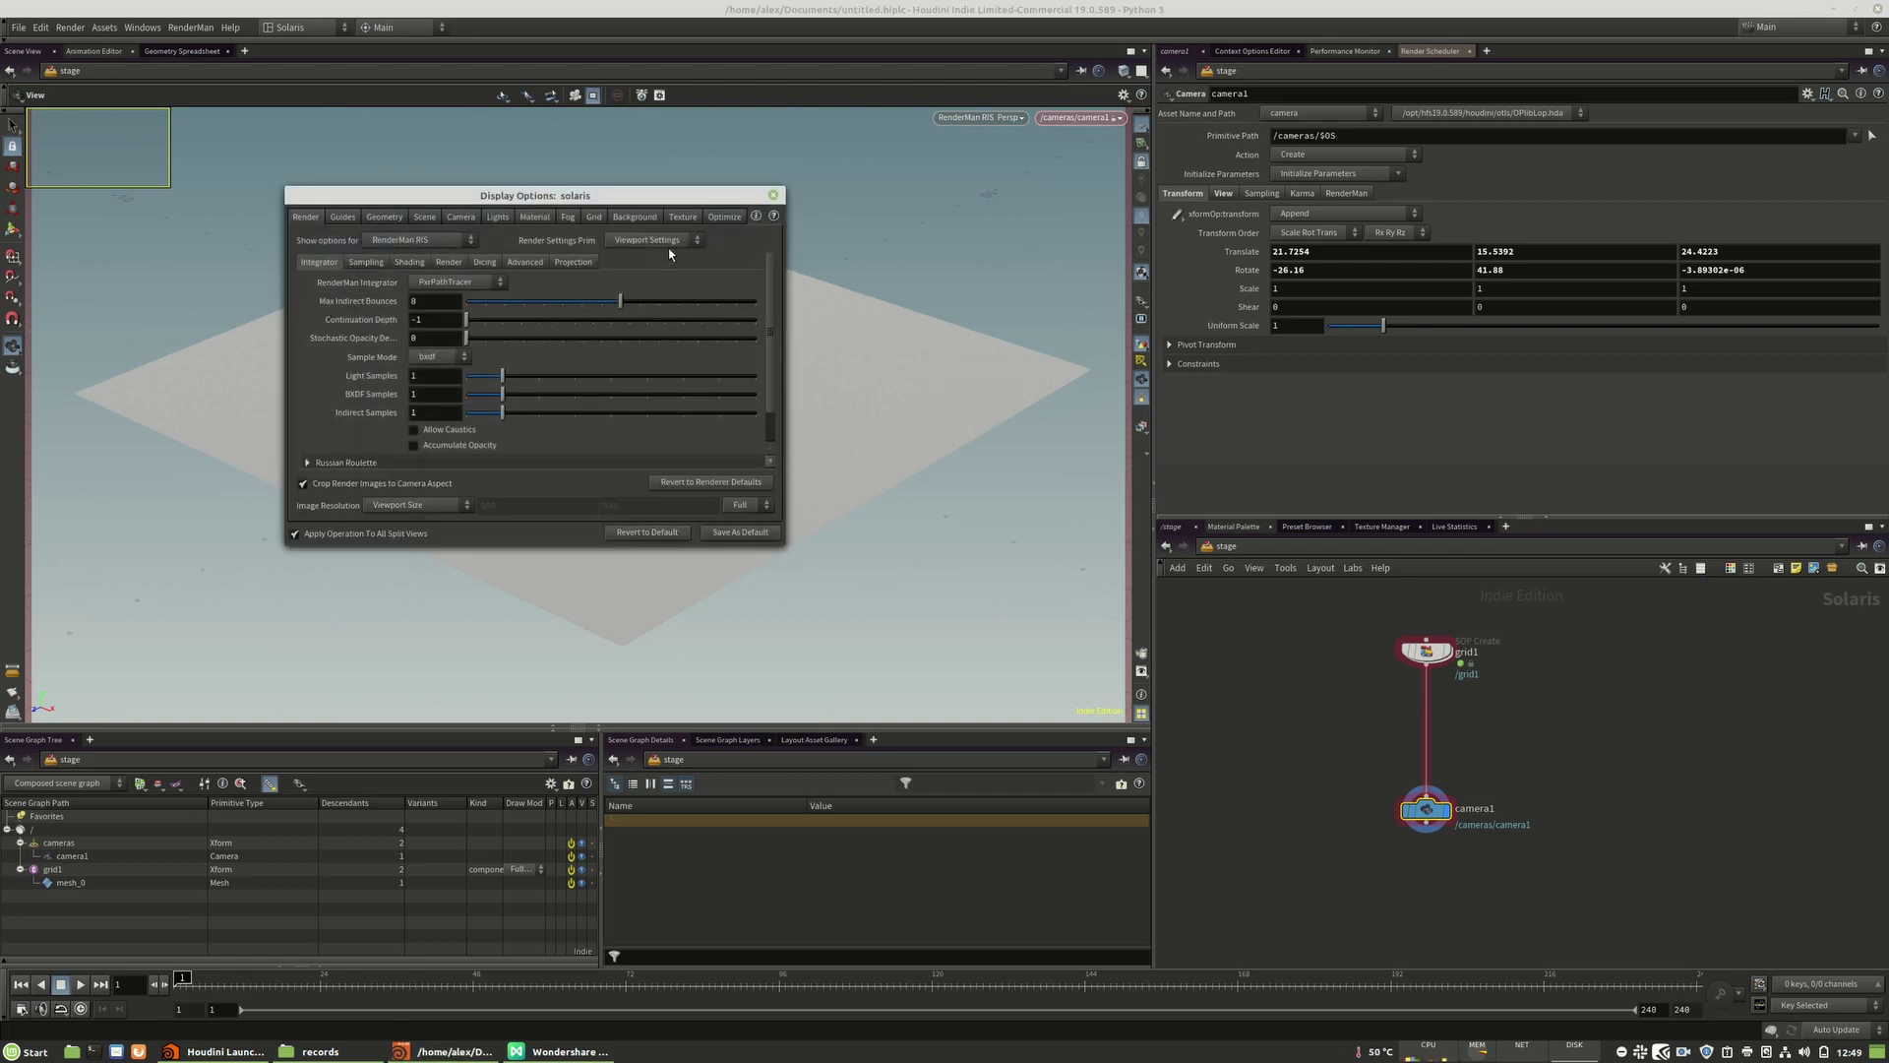
pyautogui.moveTo(620, 300); pyautogui.dragTo(504, 300)
pyautogui.click(369, 261)
pyautogui.click(412, 262)
pyautogui.click(449, 263)
pyautogui.click(321, 263)
# - Add an hdprman1 RenderMan node below camera1 and wire camera1 into it
pyautogui.press('Escape')
pyautogui.press('Tab')
pyautogui.write('re')
pyautogui.click(1525, 604)
pyautogui.click(1419, 854)
pyautogui.moveTo(1419, 855); pyautogui.dragTo(1426, 829)
# - Render the viewport with /Render/rendersettings and raise Max Indirect Bounces from 0 to 1
pyautogui.click(989, 118)
pyautogui.moveTo(994, 287)
pyautogui.click(1079, 315)
pyautogui.scroll(-3, 1295, 372)
pyautogui.scroll(-8, 1295, 372)
pyautogui.moveTo(1327, 371)
pyautogui.mouseDown()
pyautogui.moveTo(1364, 372)
pyautogui.moveTo(1353, 393)
pyautogui.mouseUp()
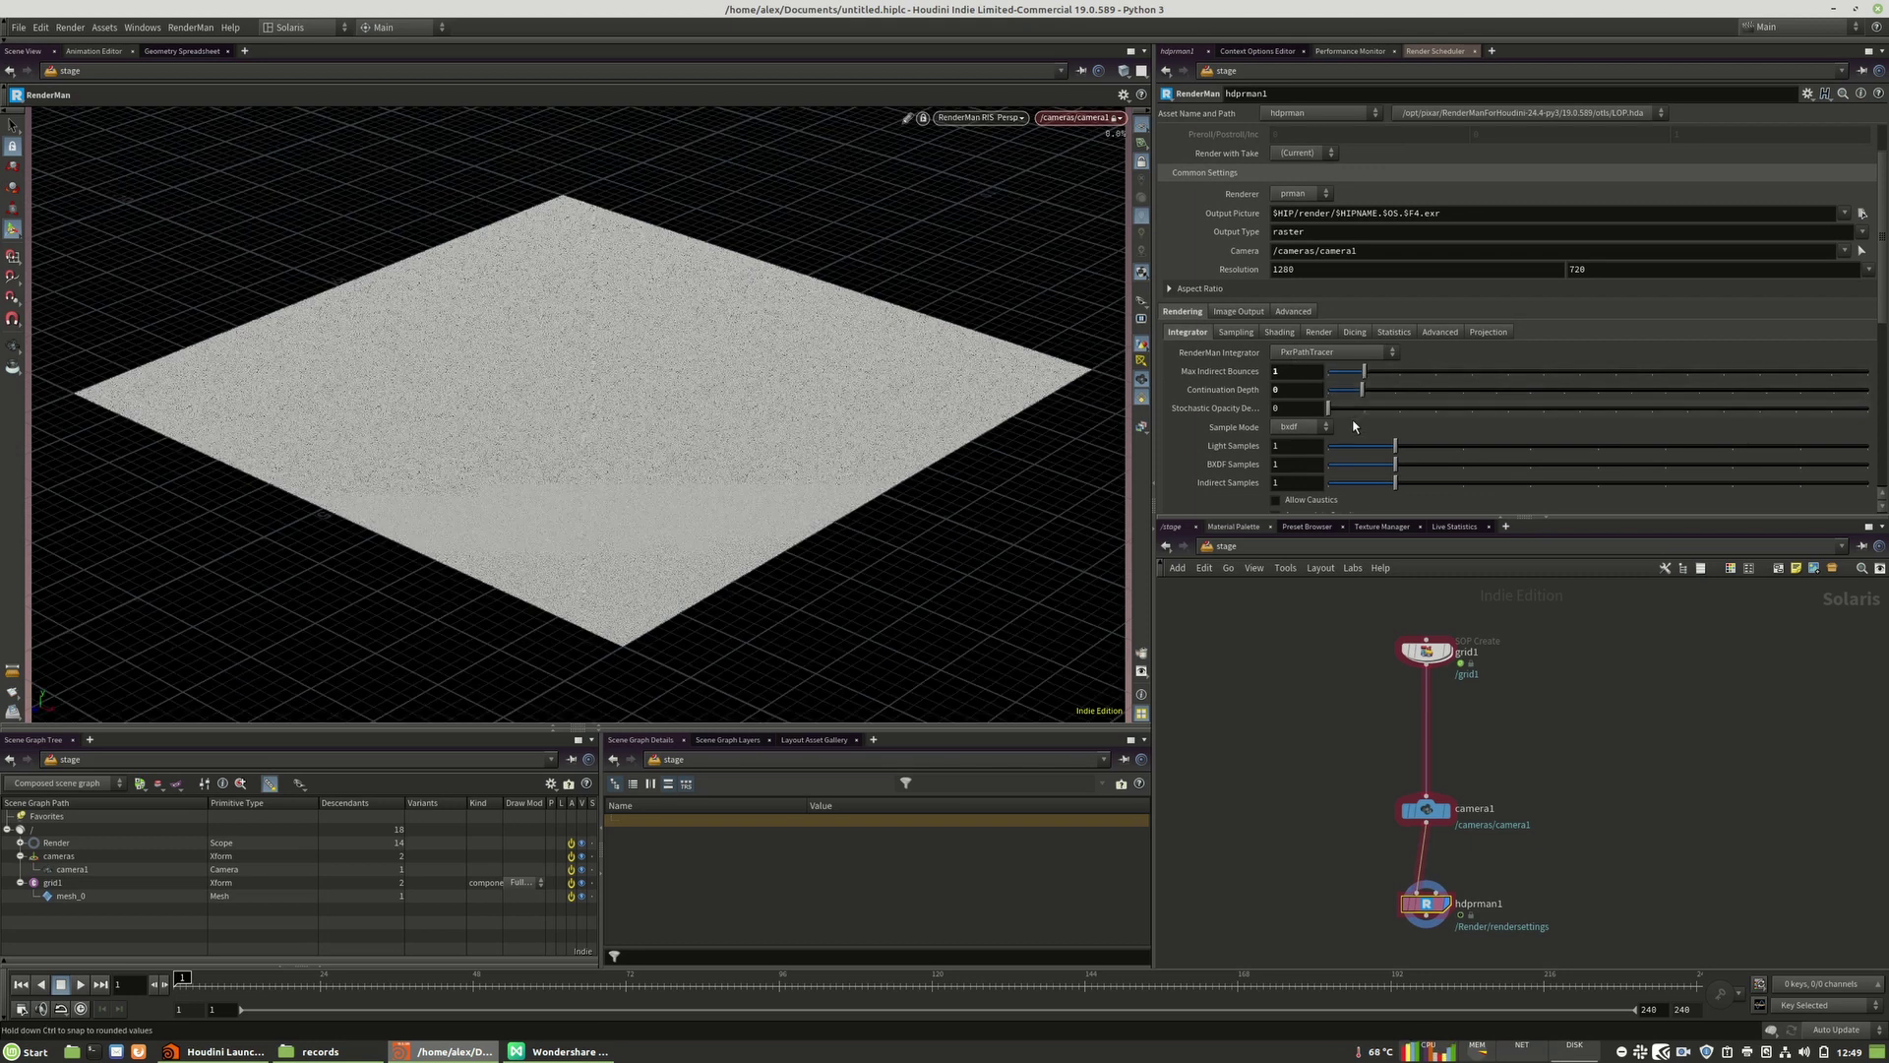
# - Enter 1 for Min Extra Samples and Max Samples in the sampling settings
pyautogui.click(1236, 331)
pyautogui.write('1')
pyautogui.press('Return')
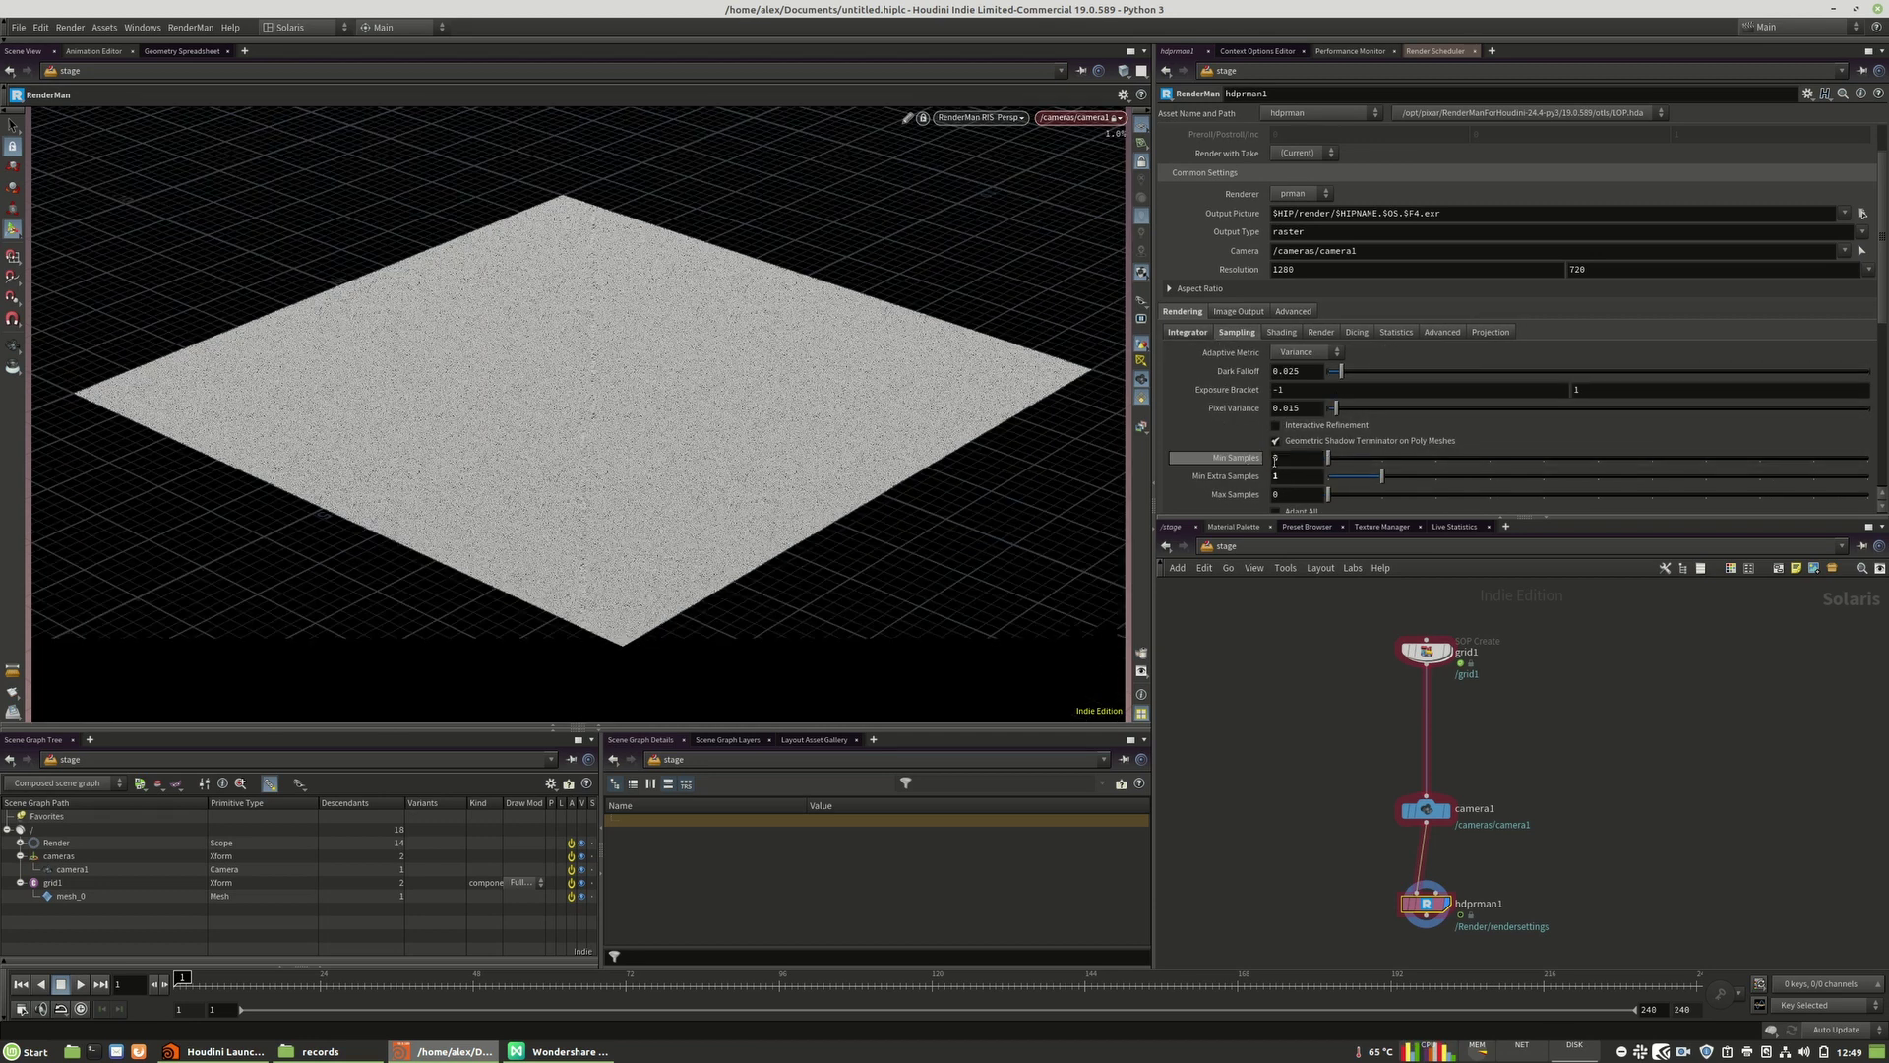
pyautogui.write('1')
pyautogui.press('Return')
# - Tumble the view around the grid plane and review the viewport renderer options
pyautogui.press('Escape')
pyautogui.click(576, 95)
pyautogui.moveTo(611, 386)
pyautogui.mouseDown()
pyautogui.moveTo(675, 387)
pyautogui.moveTo(515, 387)
pyautogui.moveTo(670, 405)
pyautogui.moveTo(606, 404)
pyautogui.mouseUp()
pyautogui.moveTo(773, 383); pyautogui.dragTo(793, 363)
pyautogui.click(979, 119)
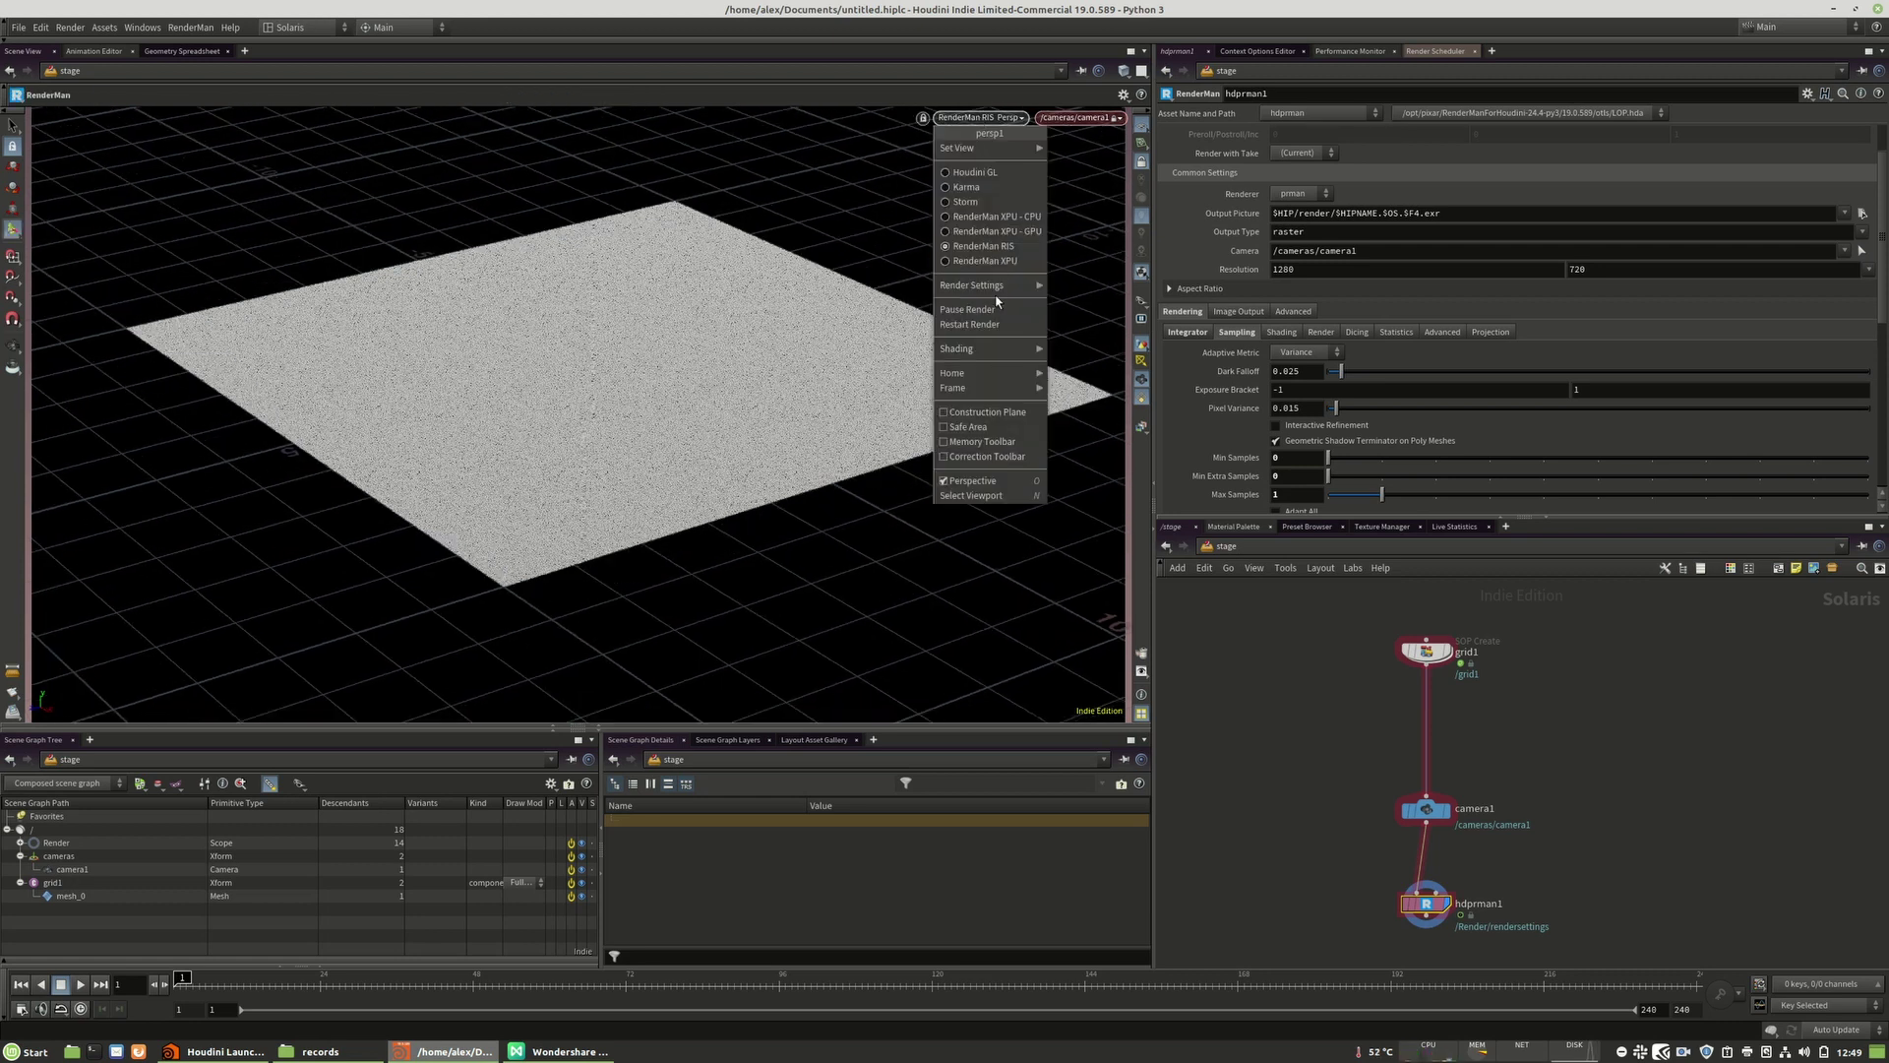
pyautogui.moveTo(989, 286)
pyautogui.press('Escape')
pyautogui.press('Escape')
# - Switch the viewport back to Houdini GL, reveal the render gallery pane, and move camera1 up
pyautogui.click(980, 117)
pyautogui.click(989, 168)
pyautogui.moveTo(557, 360); pyautogui.dragTo(589, 359)
pyautogui.click(598, 725)
pyautogui.moveTo(1417, 807); pyautogui.dragTo(1423, 751)
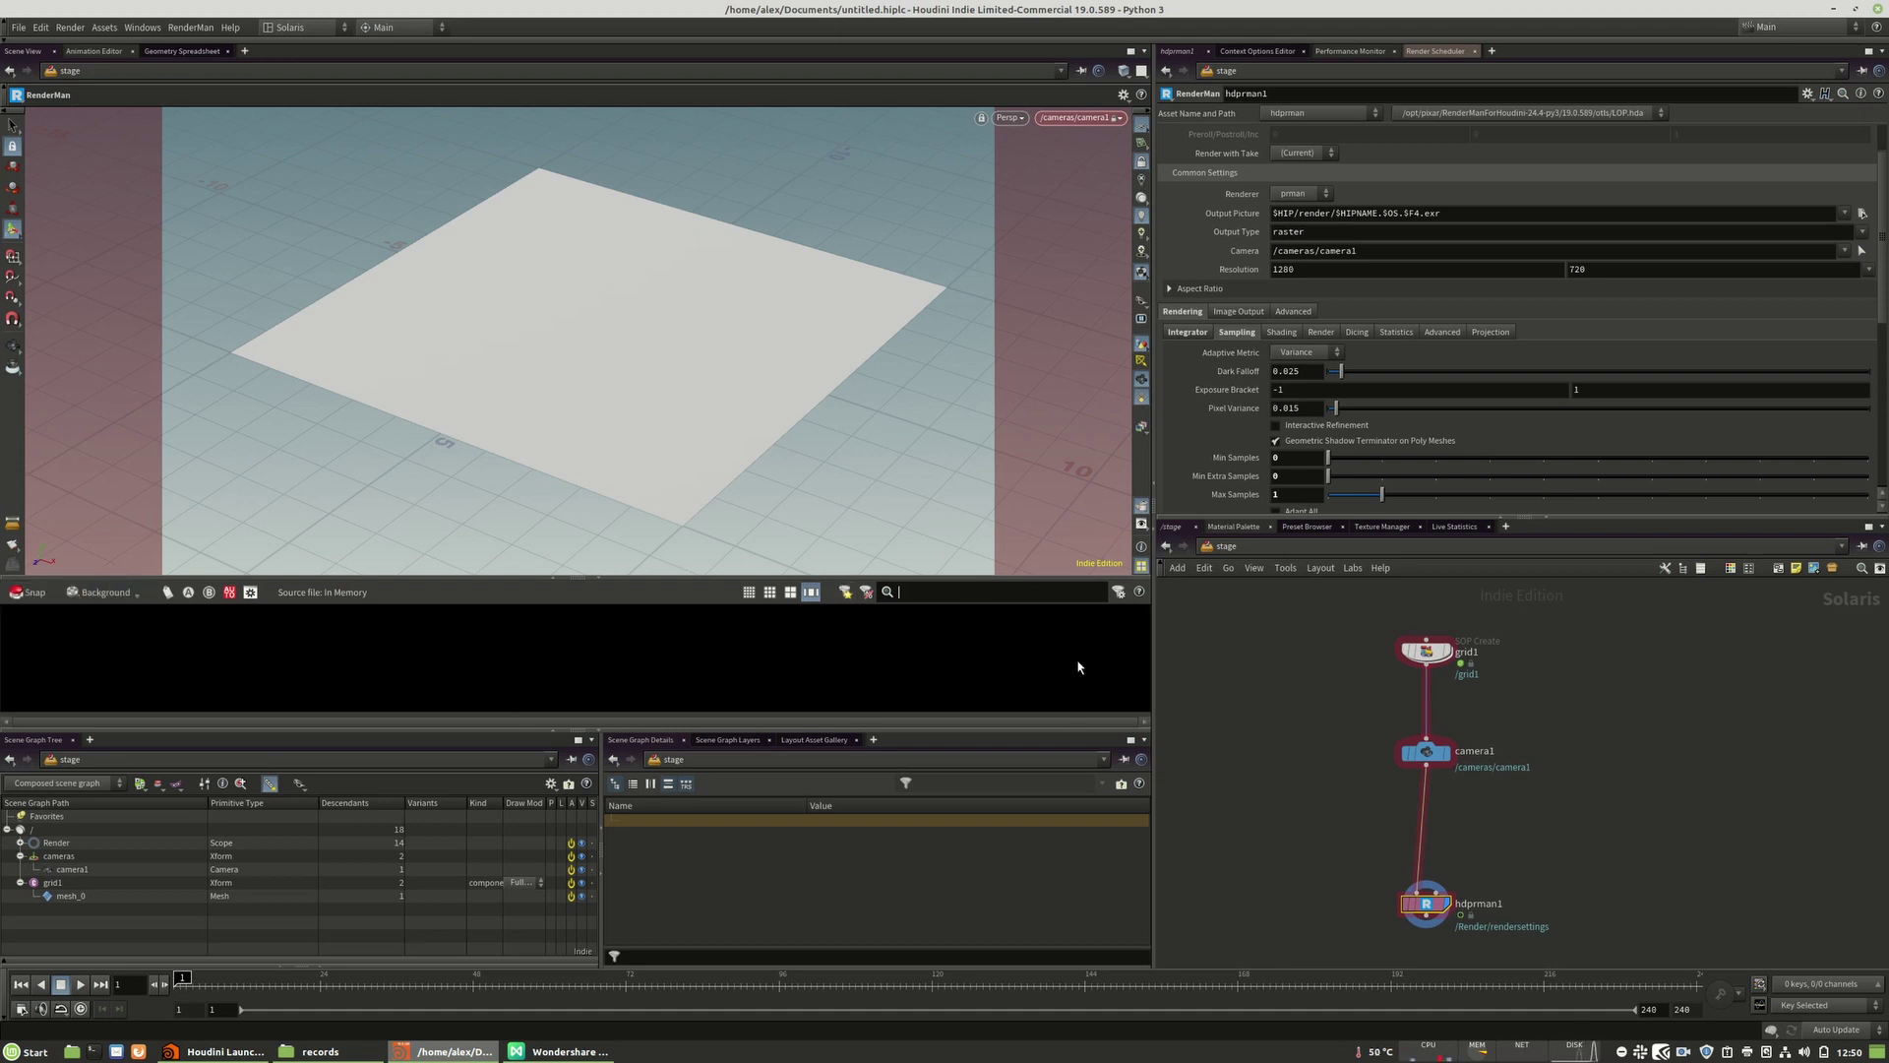
# - Take a gallery snapshot, then move hdprman1 under grid1 and pull camera1 aside
pyautogui.click(30, 593)
pyautogui.moveTo(1436, 756); pyautogui.dragTo(1646, 785)
pyautogui.moveTo(1429, 889); pyautogui.dragTo(1442, 779)
pyautogui.moveTo(1638, 783); pyautogui.dragTo(1673, 791)
pyautogui.moveTo(1636, 665); pyautogui.dragTo(1598, 698, button='middle')
pyautogui.moveTo(1386, 803); pyautogui.dragTo(1374, 836)
pyautogui.moveTo(1638, 828); pyautogui.dragTo(1624, 777)
pyautogui.click(1624, 774)
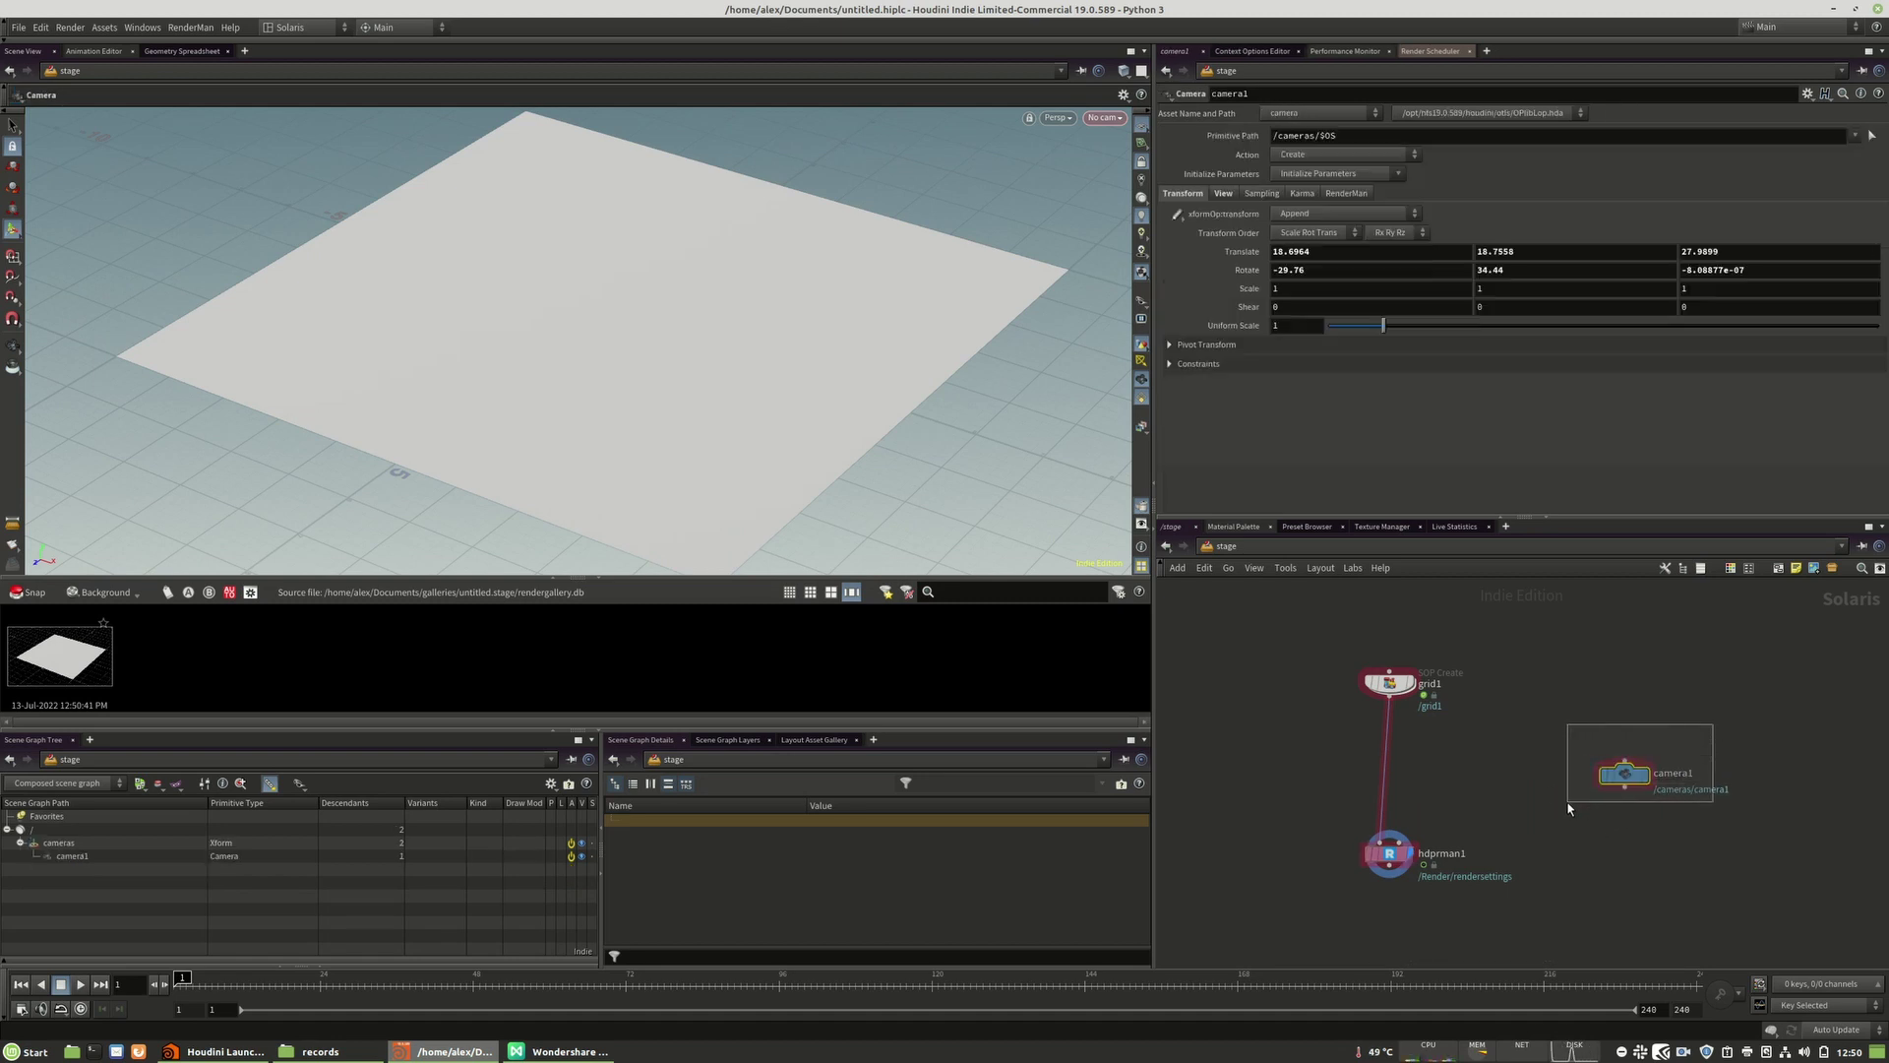
# - Tumble the view to rotate the plane and take a second gallery snapshot
pyautogui.press('Escape')
pyautogui.moveTo(764, 291); pyautogui.dragTo(640, 304)
pyautogui.press('Return')
pyautogui.click(40, 595)
# - Revert the network to the first snapshot, try the second, then revert to the first again
pyautogui.rightClick(74, 652)
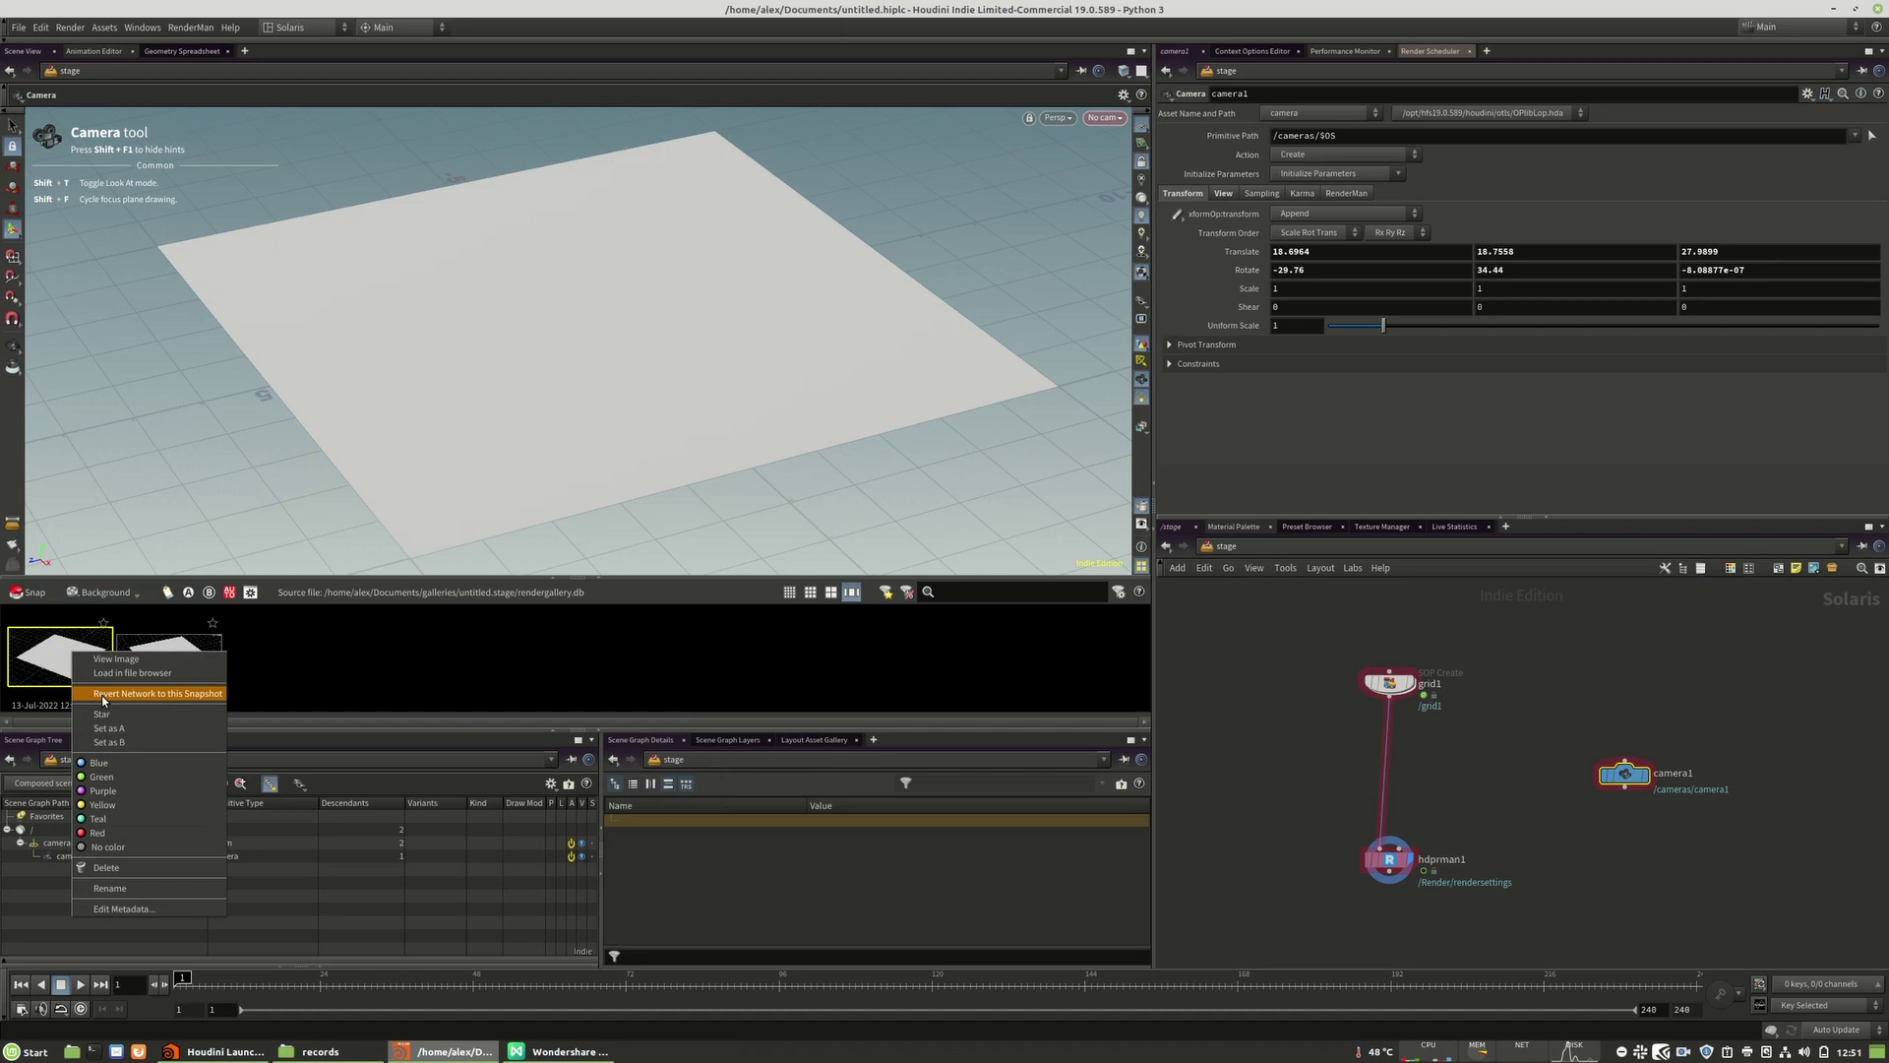
pyautogui.click(198, 694)
pyautogui.moveTo(1472, 842); pyautogui.dragTo(1488, 781, button='middle')
pyautogui.moveTo(1412, 730); pyautogui.dragTo(1409, 748)
pyautogui.rightClick(182, 651)
pyautogui.click(236, 693)
pyautogui.rightClick(47, 657)
pyautogui.click(99, 695)
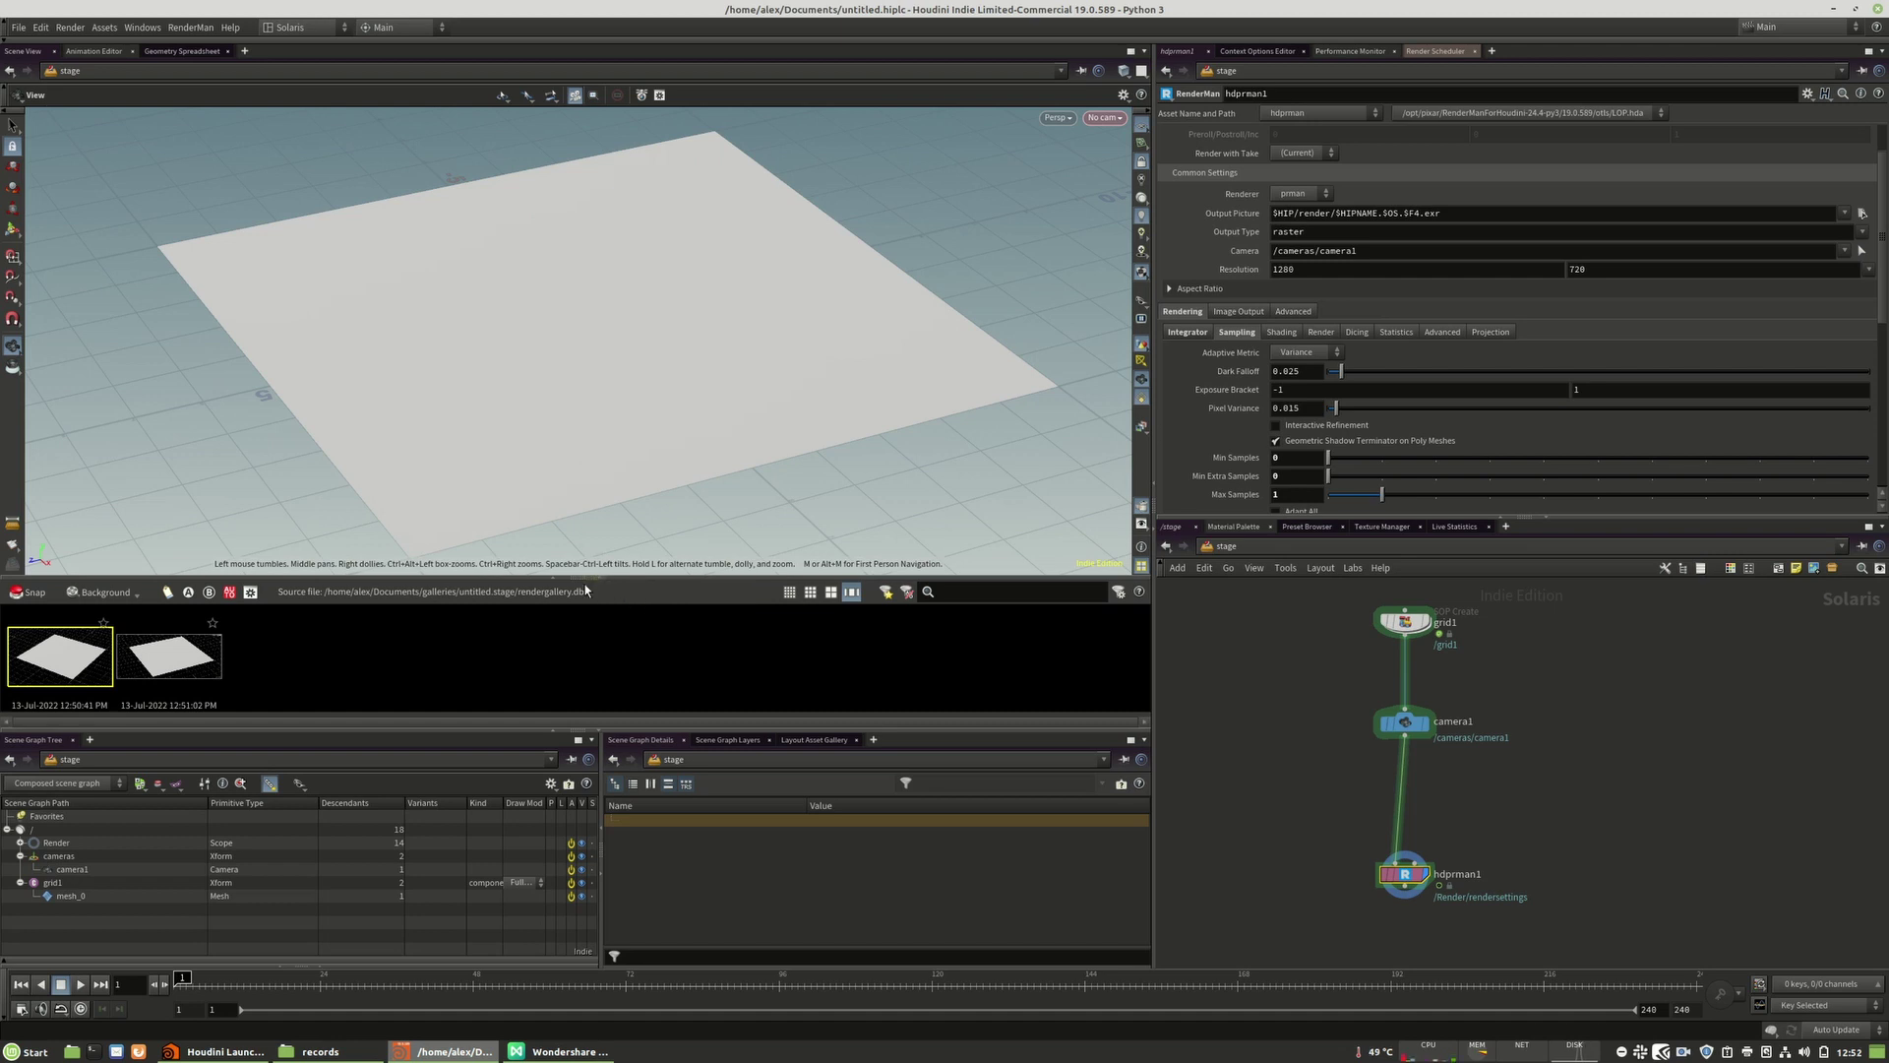
# - Save the Houdini scene as untitled.hiplc
pyautogui.click(17, 27)
pyautogui.click(59, 128)
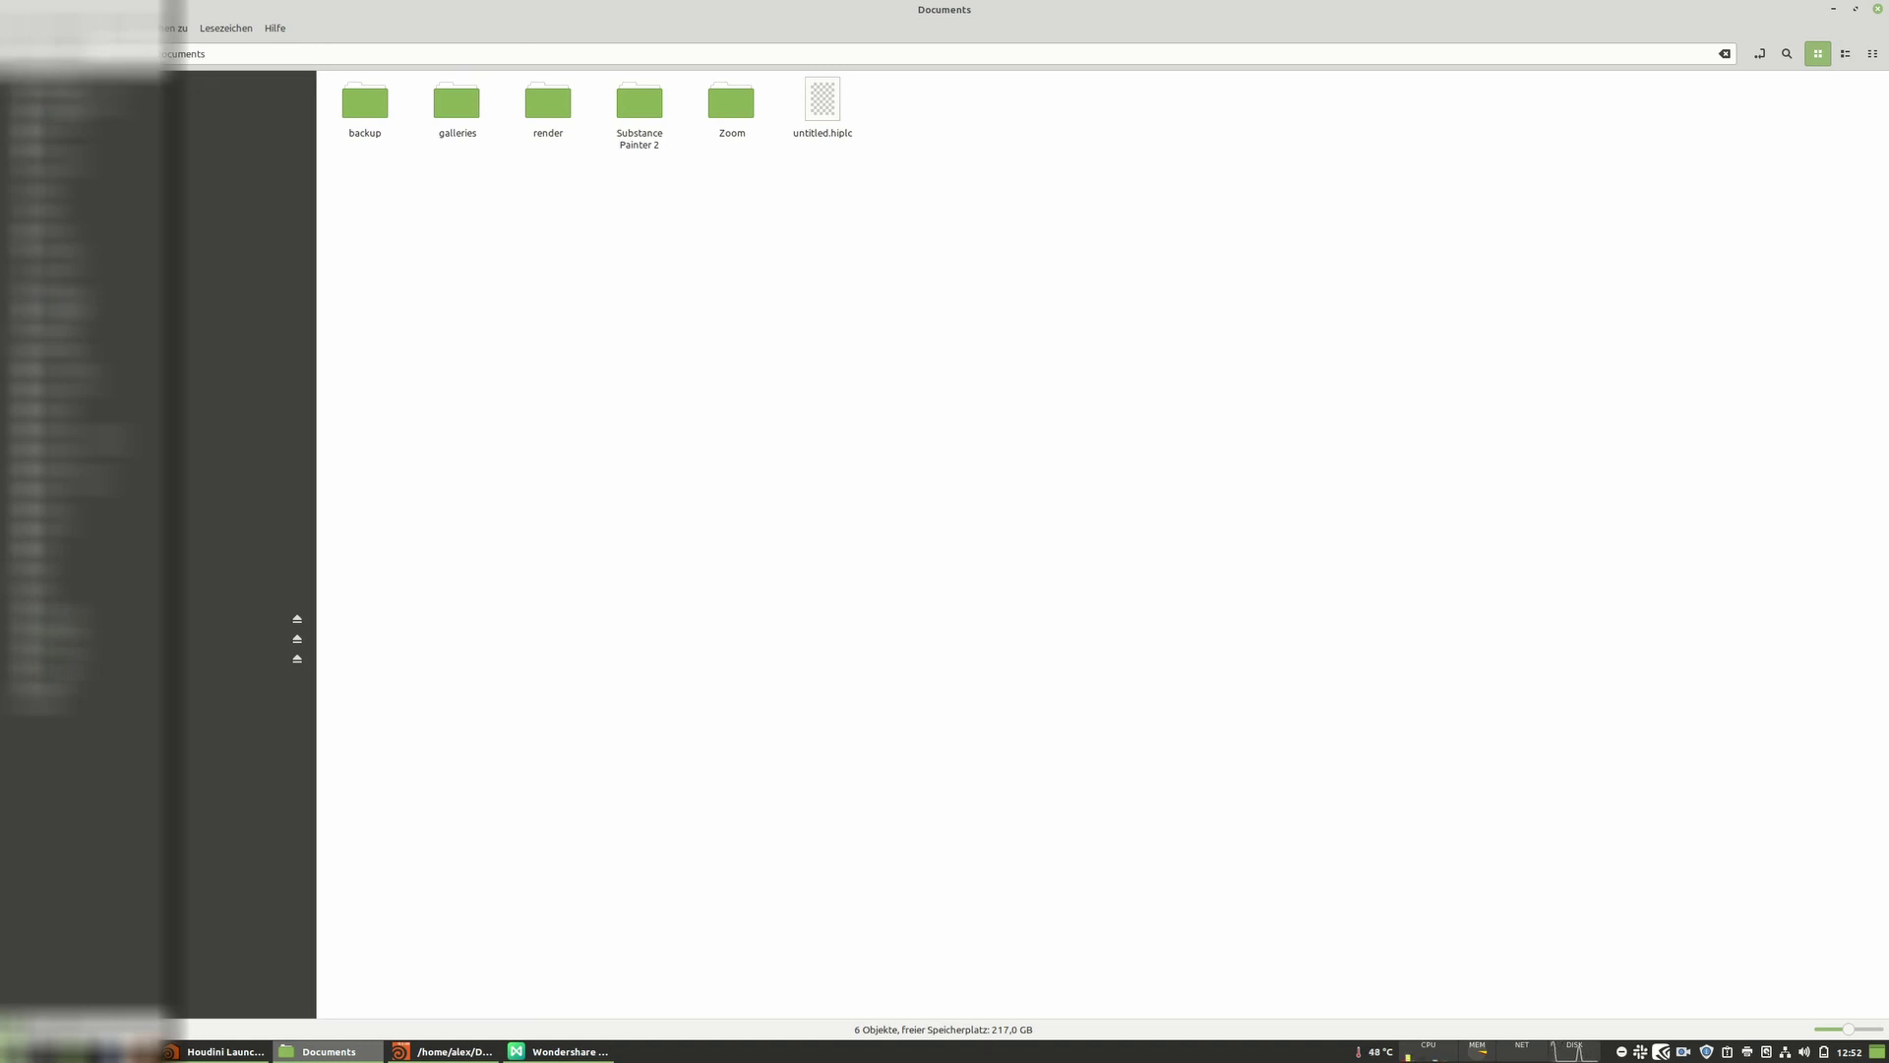
pyautogui.moveTo(886, 225)
pyautogui.mouseDown()
pyautogui.moveTo(800, 77)
pyautogui.moveTo(886, 224)
pyautogui.mouseUp()
# - In the file manager, open the galleries folder and then its untitled.stage subfolder
pyautogui.click(457, 106)
pyautogui.doubleClick(457, 106)
pyautogui.doubleClick(365, 103)
# - Select and then deselect the rendergallery .exr files in untitled.stage
pyautogui.moveTo(647, 172); pyautogui.dragTo(325, 77)
pyautogui.moveTo(428, 171); pyautogui.dragTo(575, 102)
pyautogui.click(575, 187)
pyautogui.moveTo(433, 197); pyautogui.dragTo(581, 109)
pyautogui.click(581, 196)
# - Go up to Documents, return to Houdini and collapse the render gallery below the viewport
pyautogui.hotkey('alt', 'Up')
pyautogui.hotkey('alt', 'Up')
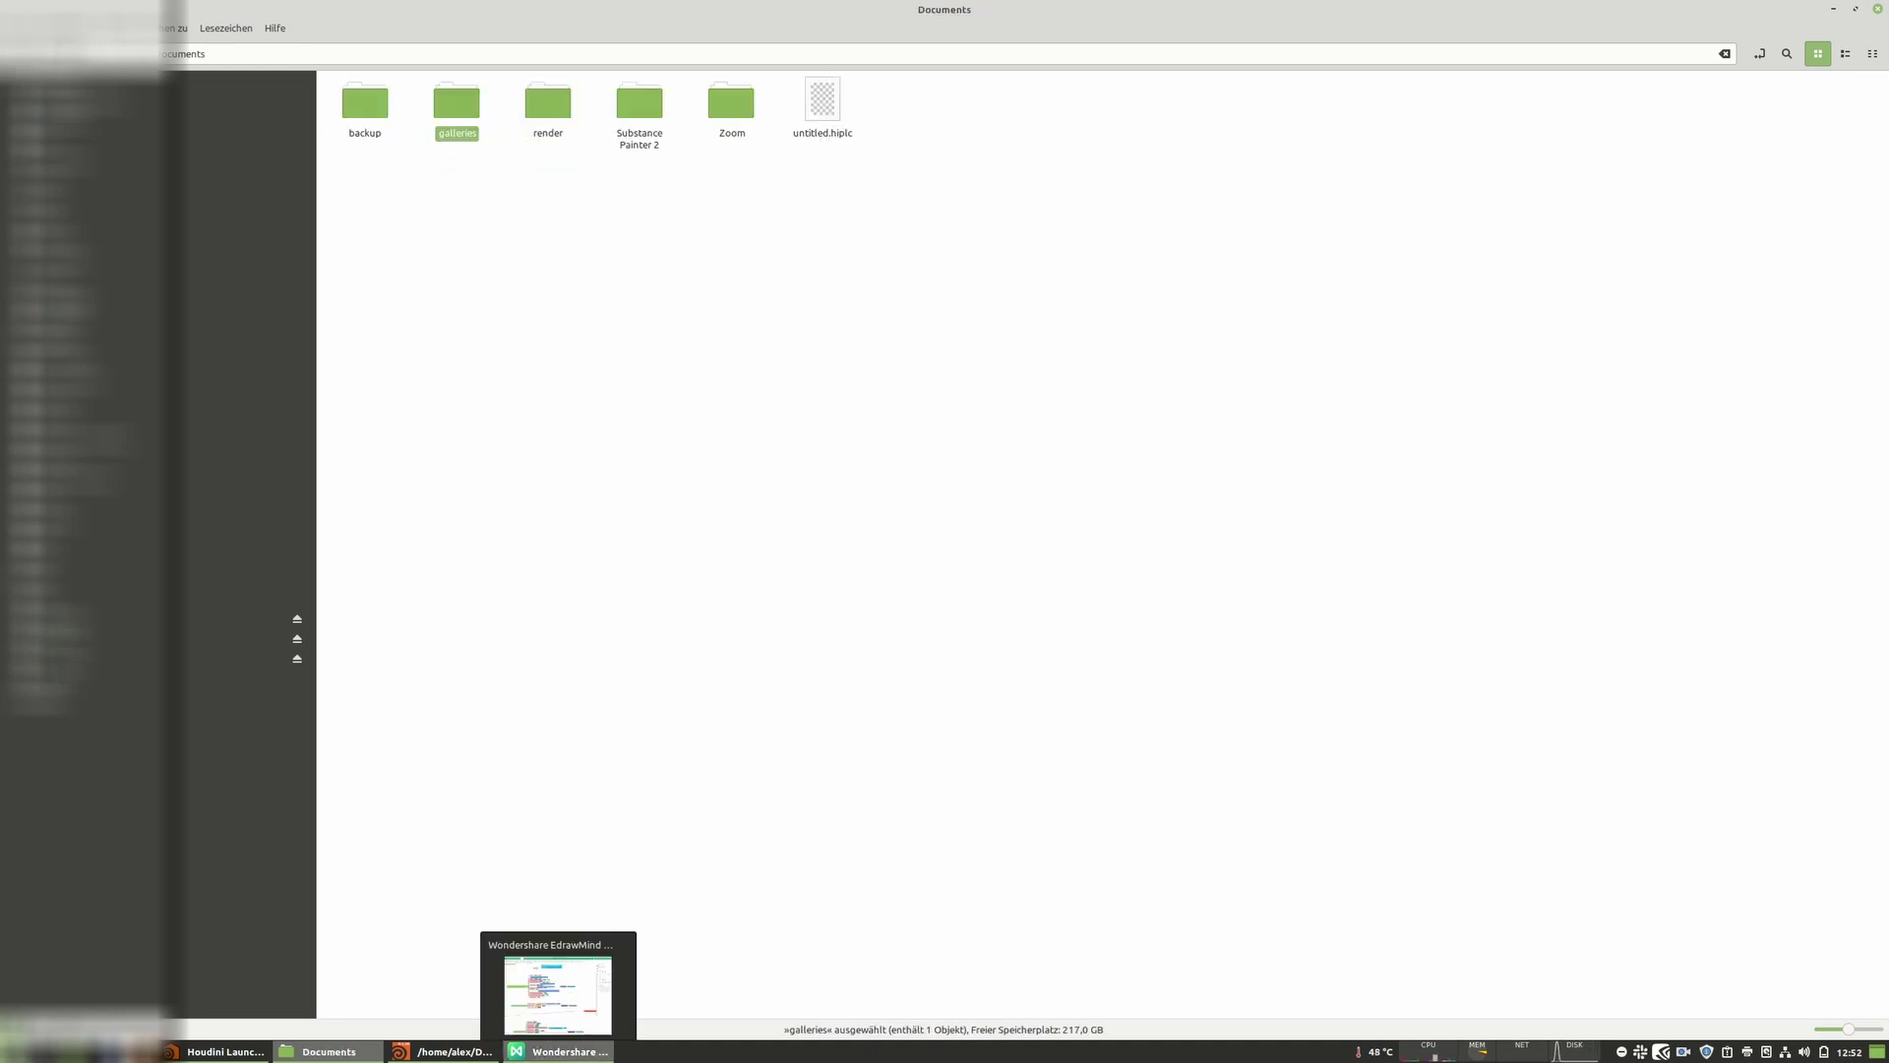
pyautogui.click(445, 1051)
pyautogui.click(590, 579)
# - Switch the viewport to the RenderMan node state and browse the Render, grid1 and cameras branches
pyautogui.press('Return')
pyautogui.click(20, 856)
pyautogui.click(20, 843)
pyautogui.click(20, 843)
pyautogui.click(20, 870)
pyautogui.click(20, 869)
pyautogui.click(50, 873)
pyautogui.click(20, 855)
pyautogui.click(167, 857)
# - Add a Light node after camera1, aim it at the grid and set its Intensity to 1000
pyautogui.press('Tab')
pyautogui.write('ligh')
pyautogui.click(1628, 534)
pyautogui.moveTo(591, 363); pyautogui.dragTo(616, 189)
pyautogui.click(1252, 211)
pyautogui.click(1303, 234)
pyautogui.write('1000')
pyautogui.press('Return')
# - Nudge light1 upward, then dive into grid1's SOP network and return to the stage
pyautogui.click(1409, 713)
pyautogui.moveTo(1404, 809); pyautogui.dragTo(1407, 799)
pyautogui.click(1407, 612)
pyautogui.doubleClick(1407, 612)
pyautogui.press('l')
pyautogui.click(1236, 548)
# - Select mesh_0, show the Scene Graph Layers and expand the Root layer
pyautogui.click(77, 856)
pyautogui.scroll(-5, 731, 847)
pyautogui.scroll(-3, 649, 884)
pyautogui.scroll(-1, 798, 865)
pyautogui.click(711, 741)
pyautogui.click(612, 825)
# - Open the Layout Asset Gallery and move hdprman1 and light1 further down the chain
pyautogui.click(790, 740)
pyautogui.moveTo(1406, 865); pyautogui.dragTo(1406, 898)
pyautogui.moveTo(1415, 800); pyautogui.dragTo(1407, 811)
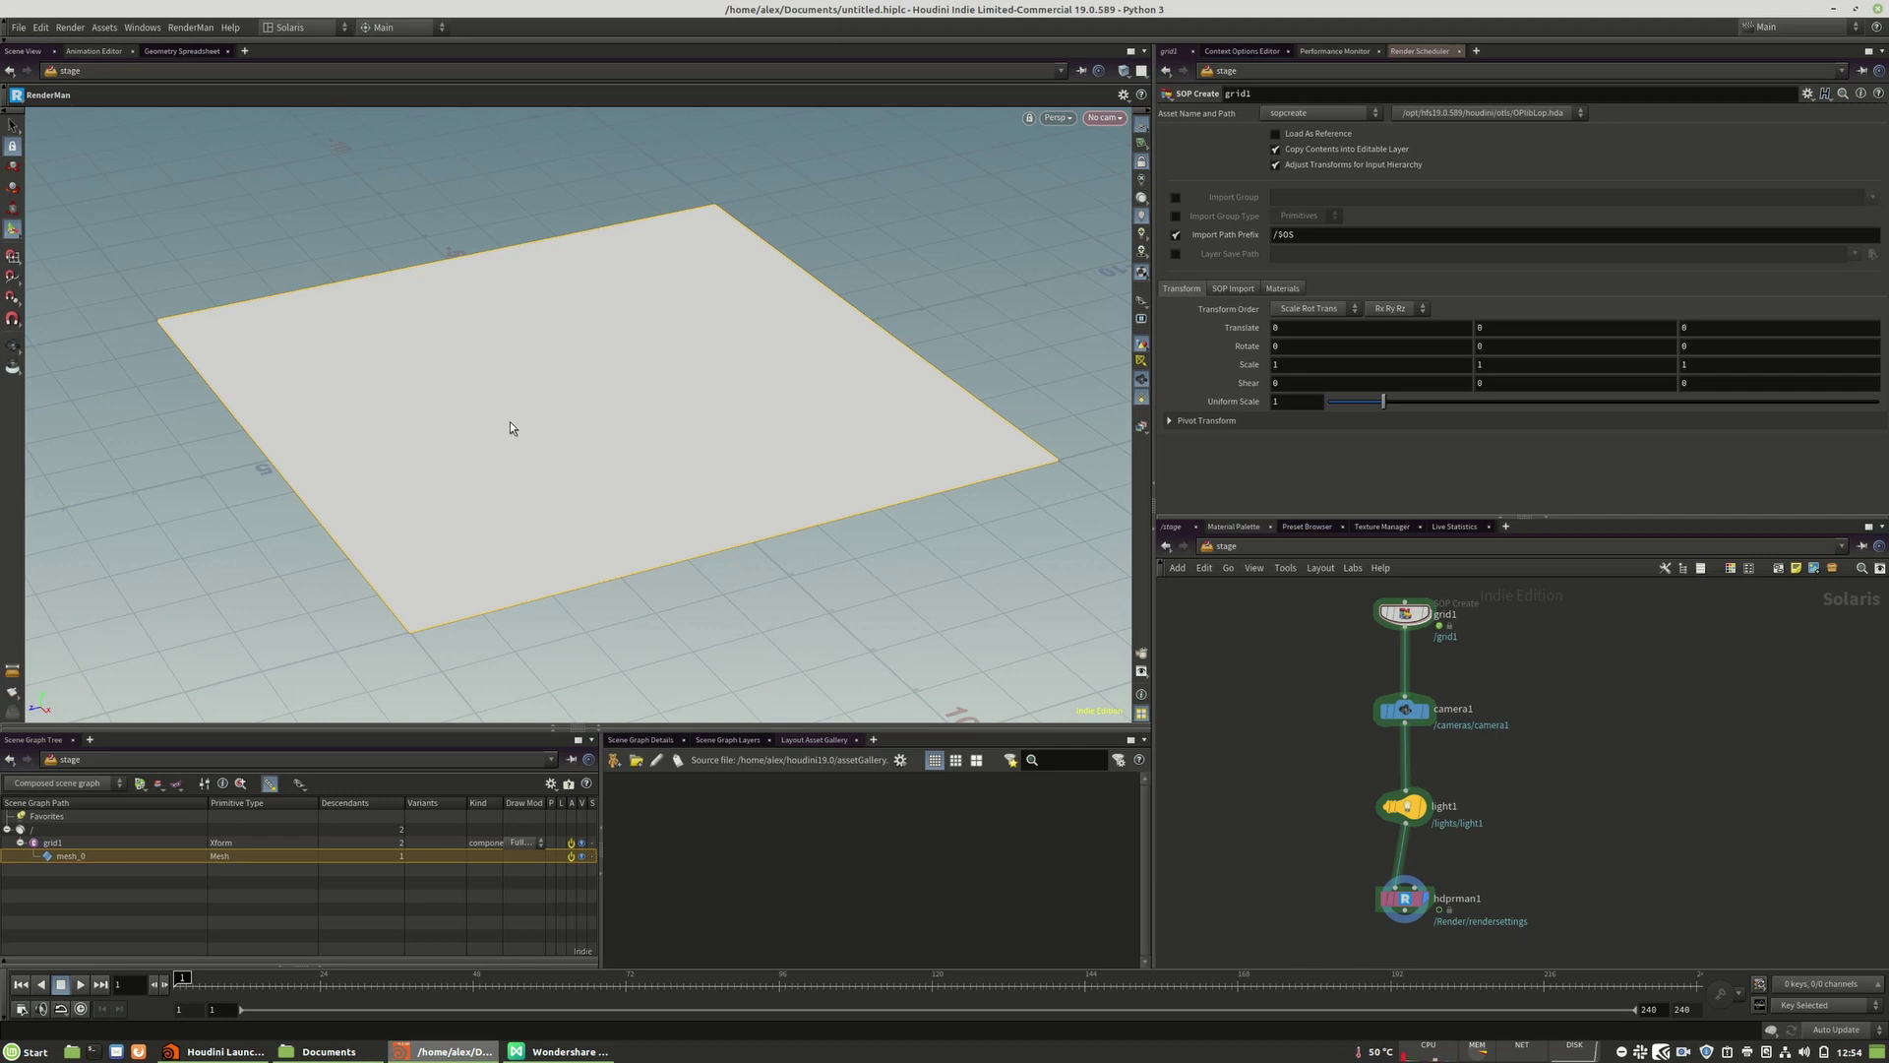
# - Pan and zoom the network editor to frame the whole node chain
pyautogui.moveTo(1437, 876); pyautogui.dragTo(1404, 894, button='middle')
pyautogui.moveTo(1336, 785); pyautogui.dragTo(1389, 795, button='middle')
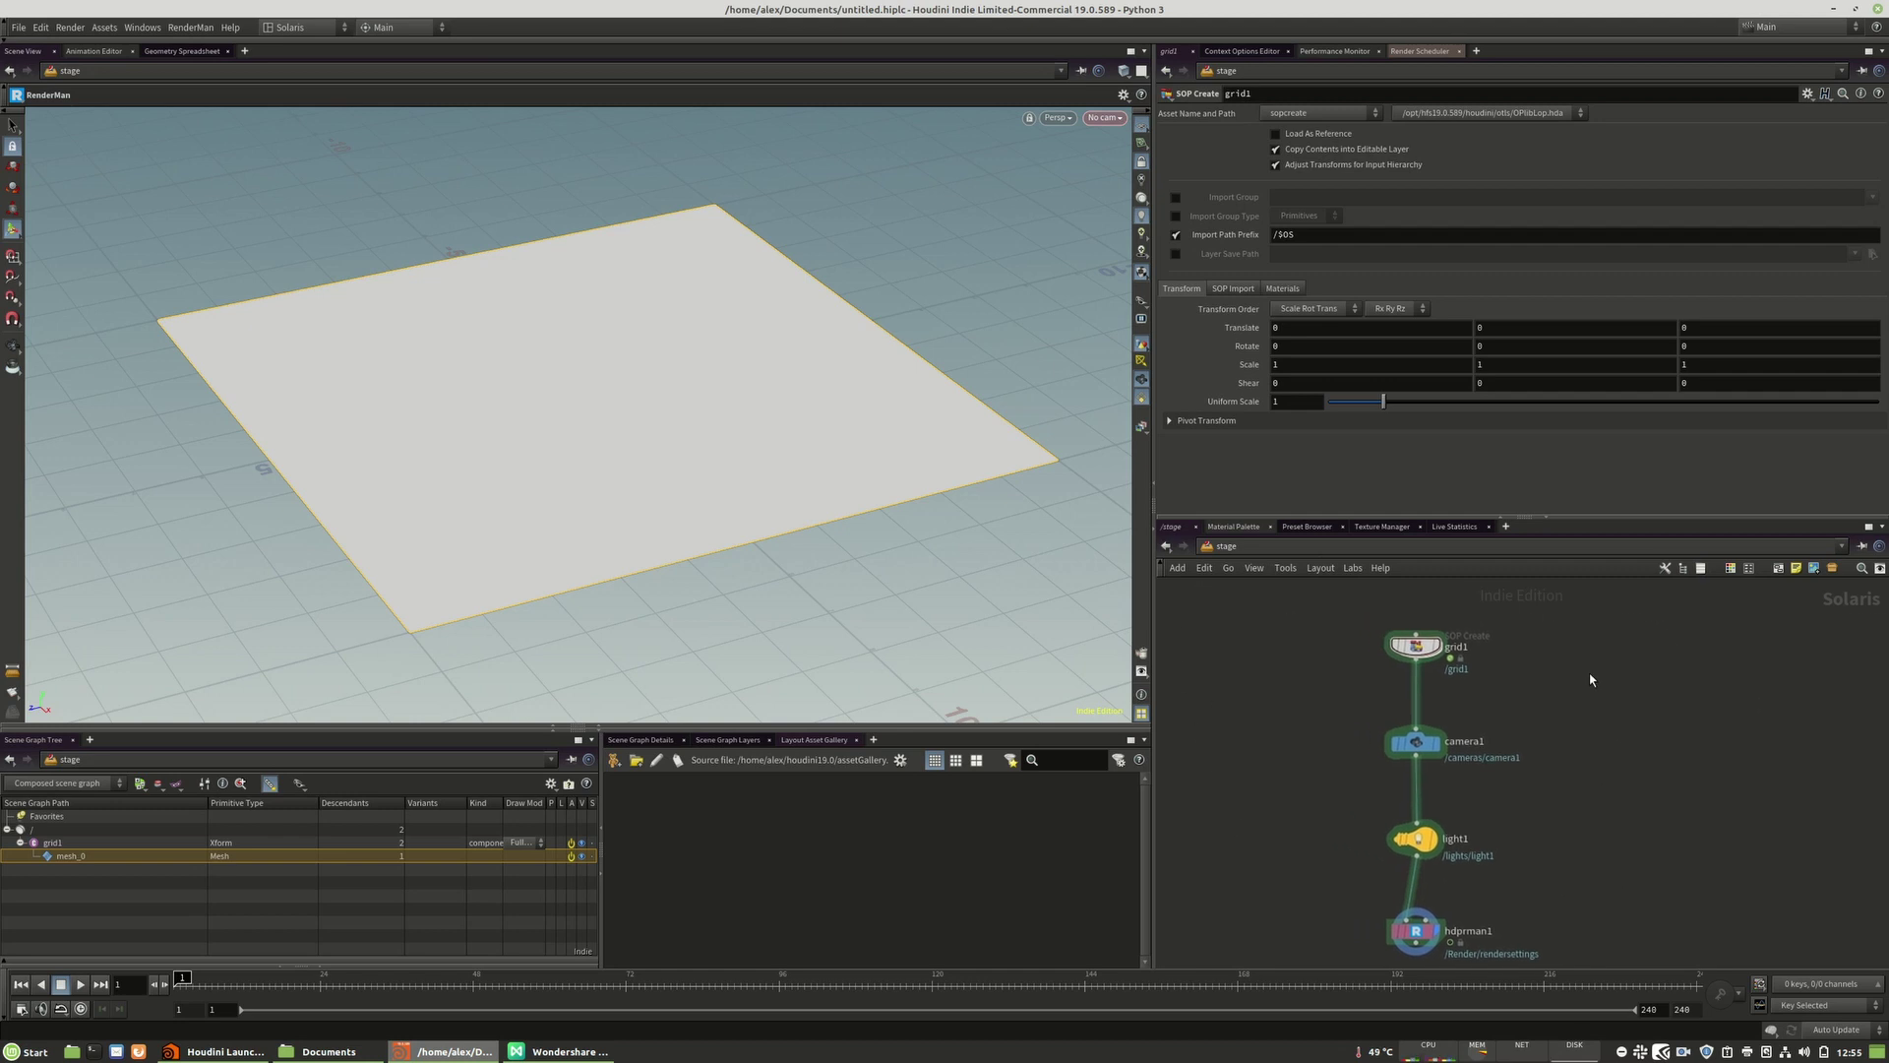
pyautogui.scroll(-3, 1591, 694)
pyautogui.scroll(2, 1581, 695)
pyautogui.press('Tab')
pyautogui.moveTo(1643, 691)
pyautogui.press('Escape')
# - Rearrange the chain so hdprman1 sits directly below light1
pyautogui.moveTo(1507, 841); pyautogui.dragTo(1427, 846)
pyautogui.moveTo(1488, 781)
pyautogui.mouseDown()
pyautogui.moveTo(1533, 779)
pyautogui.moveTo(1485, 786)
pyautogui.mouseUp()
pyautogui.moveTo(1405, 843); pyautogui.dragTo(1379, 853)
pyautogui.moveTo(1482, 781); pyautogui.dragTo(1481, 791)
pyautogui.moveTo(1609, 685); pyautogui.dragTo(1615, 726, button='middle')
pyautogui.moveTo(1627, 647); pyautogui.dragTo(1500, 921)
pyautogui.click(1594, 780)
pyautogui.moveTo(1708, 611); pyautogui.dragTo(1318, 909)
# - Look through the Context Options, Performance Monitor and Render Scheduler tabs, then switch to the obj network
pyautogui.click(1274, 51)
pyautogui.click(1307, 56)
pyautogui.click(1400, 55)
pyautogui.click(1256, 52)
pyautogui.click(1177, 52)
pyautogui.click(1221, 547)
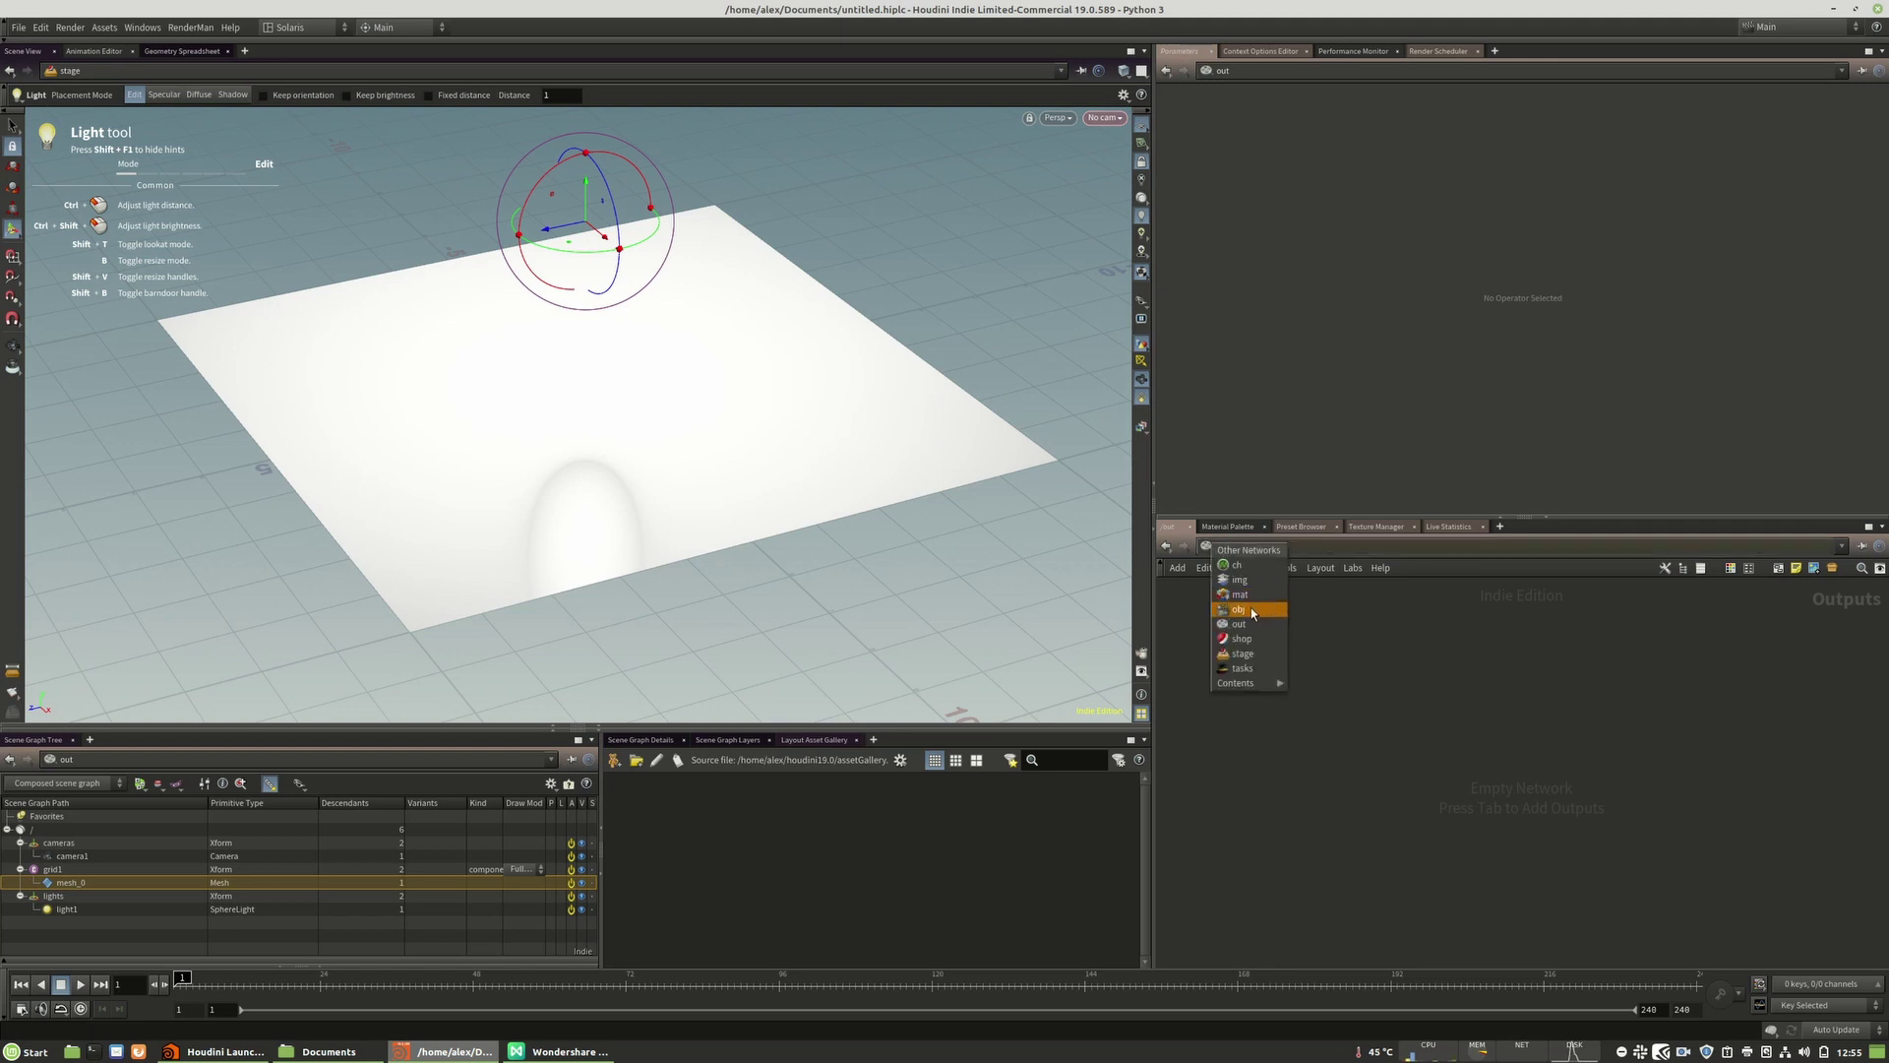
pyautogui.click(1250, 611)
# - Switch back to the stage network and reposition the network view
pyautogui.click(1242, 557)
pyautogui.click(1280, 659)
pyautogui.moveTo(1572, 854); pyautogui.dragTo(1565, 822, button='middle')
pyautogui.moveTo(1484, 658); pyautogui.dragTo(1504, 647, button='middle')
# - Browse the material Preset Browser, then add a RenderMan Live Statistics pane tab
pyautogui.click(1297, 529)
pyautogui.click(1505, 526)
pyautogui.moveTo(1531, 557)
pyautogui.moveTo(1668, 821)
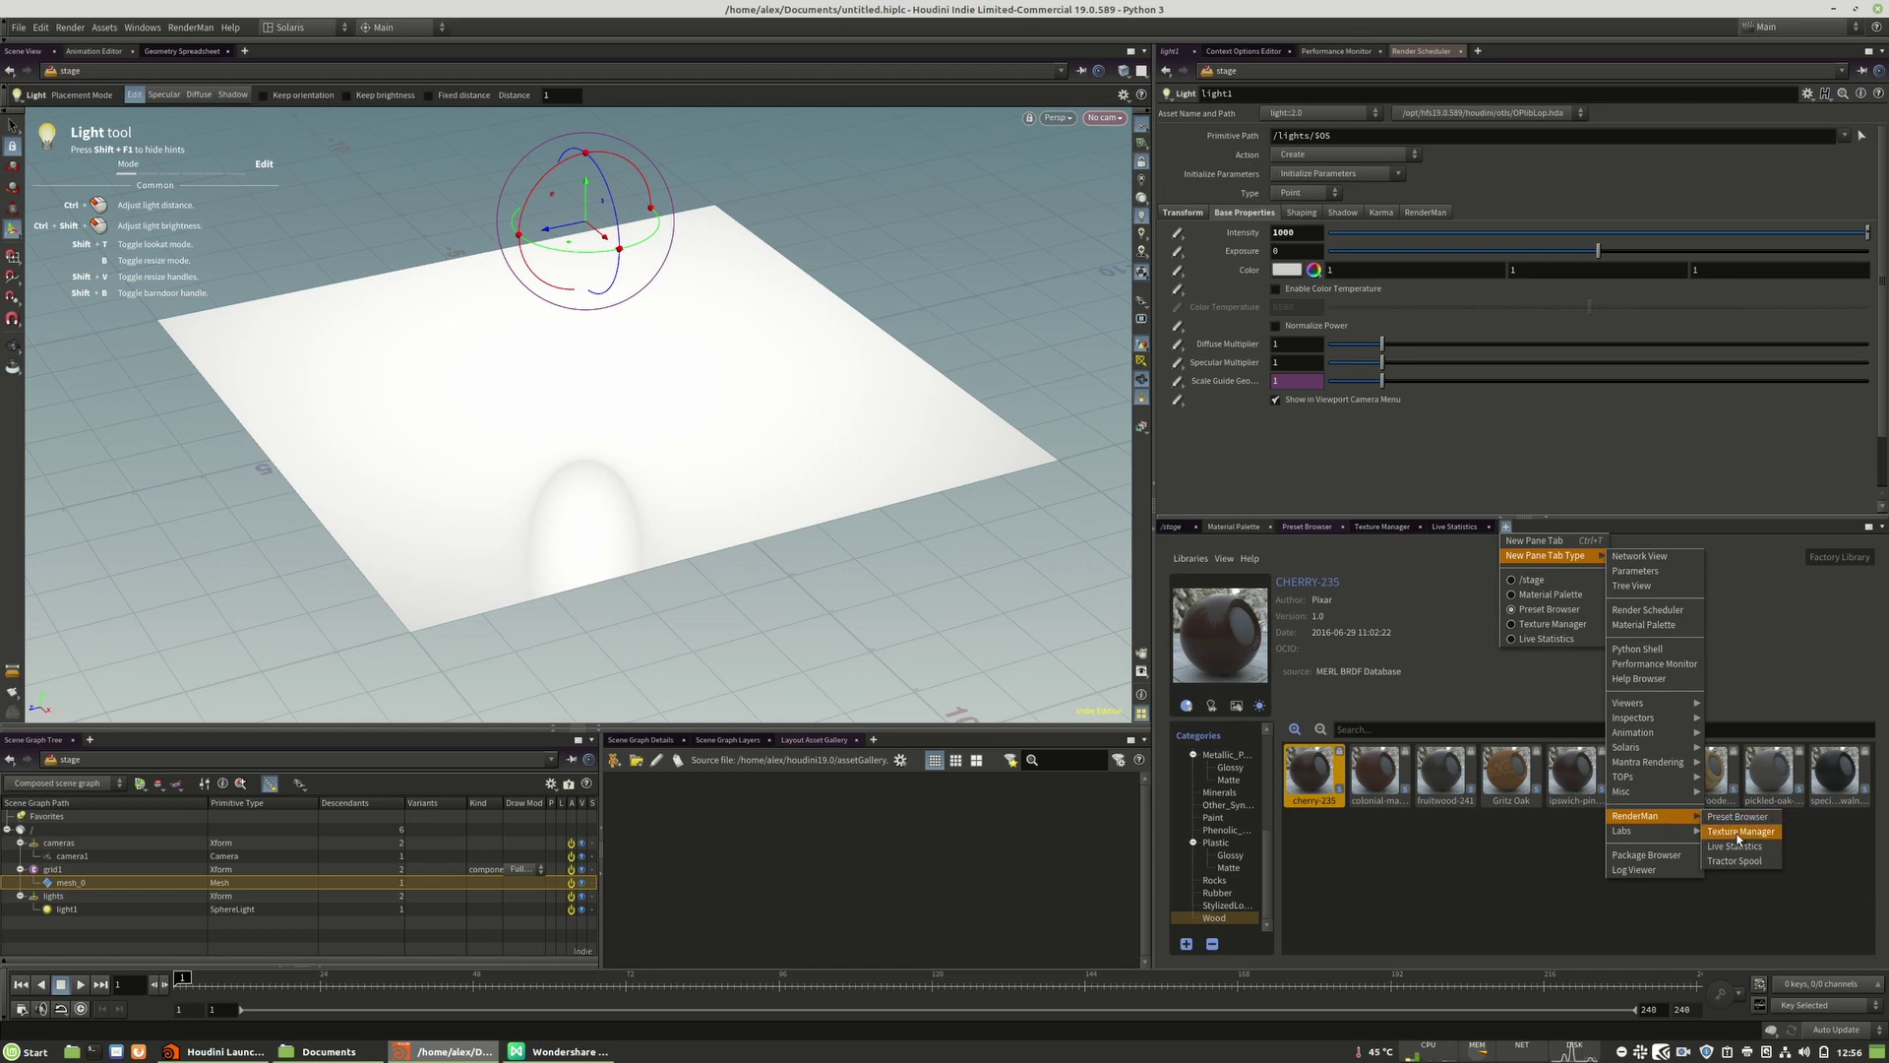
pyautogui.click(1447, 528)
# - Open the Render Scheduler and make hdprman1 current to show its render settings
pyautogui.click(1172, 528)
pyautogui.click(1441, 52)
pyautogui.click(1486, 896)
pyautogui.click(1178, 53)
# - Render hdprman1 to disk in the background, then clear the finished job
pyautogui.scroll(3, 1364, 173)
pyautogui.click(1297, 118)
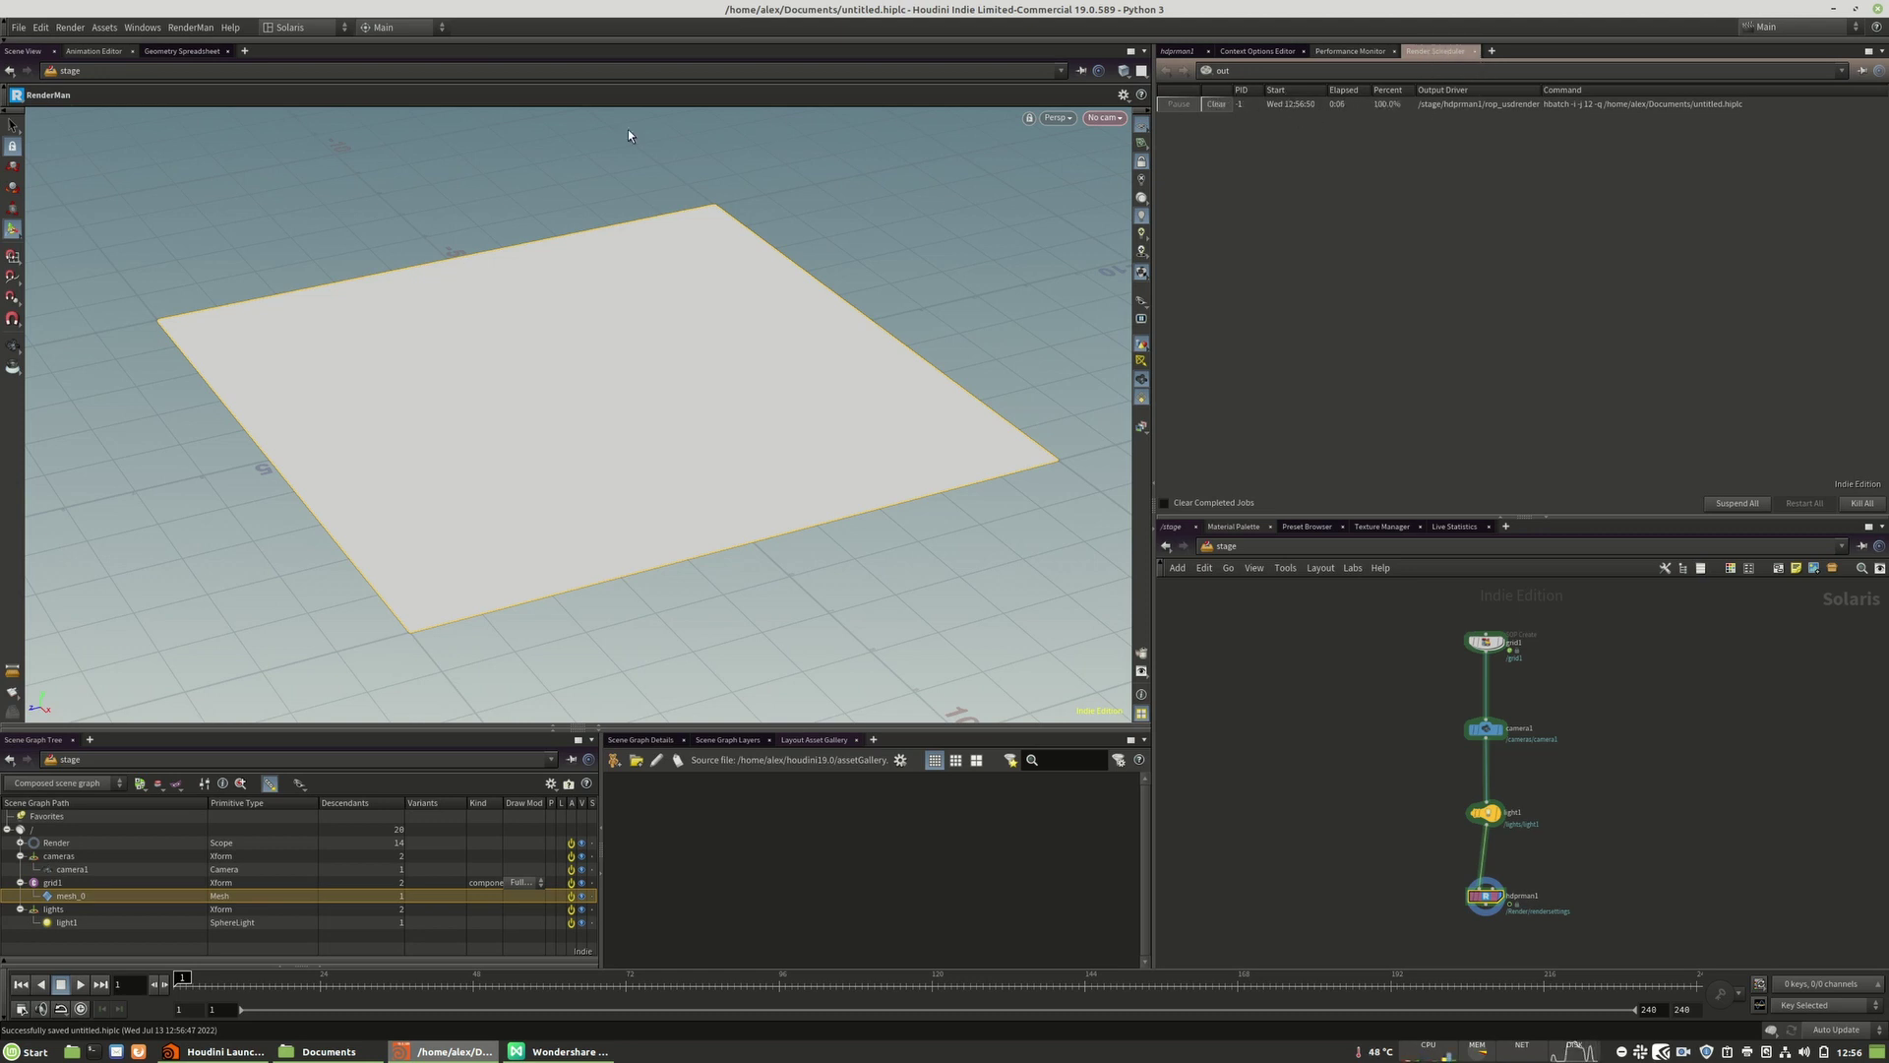
pyautogui.click(1219, 104)
pyautogui.click(1177, 51)
# - Turn on the viewport colour-correction toolbar with the display transform set to Rec.709
pyautogui.click(1098, 118)
pyautogui.click(1070, 118)
pyautogui.click(1070, 118)
pyautogui.click(1070, 456)
pyautogui.click(805, 711)
pyautogui.click(799, 770)
pyautogui.click(815, 712)
pyautogui.click(799, 774)
# - Enable the safe-area frames and turn off the construction plane
pyautogui.click(1069, 116)
pyautogui.click(1073, 426)
pyautogui.click(1059, 120)
pyautogui.click(1053, 444)
pyautogui.click(1058, 120)
pyautogui.click(1071, 411)
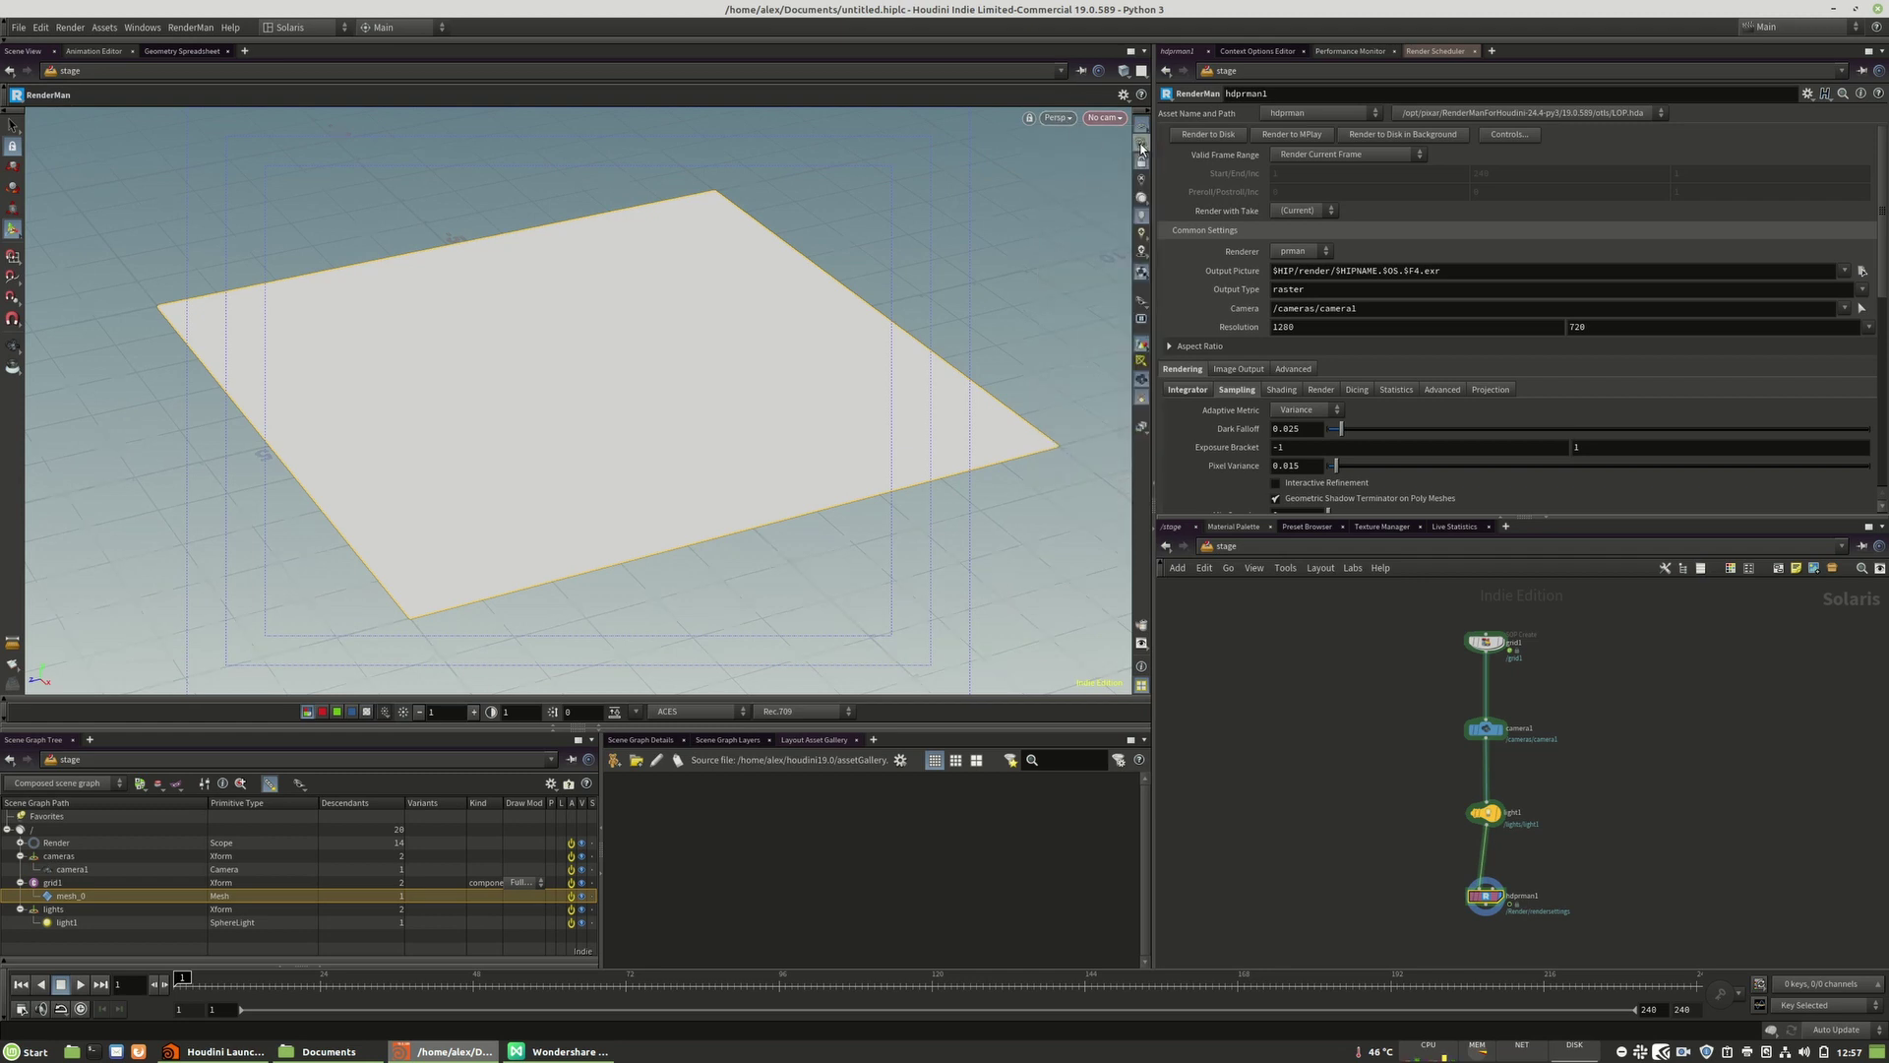
pyautogui.click(1057, 117)
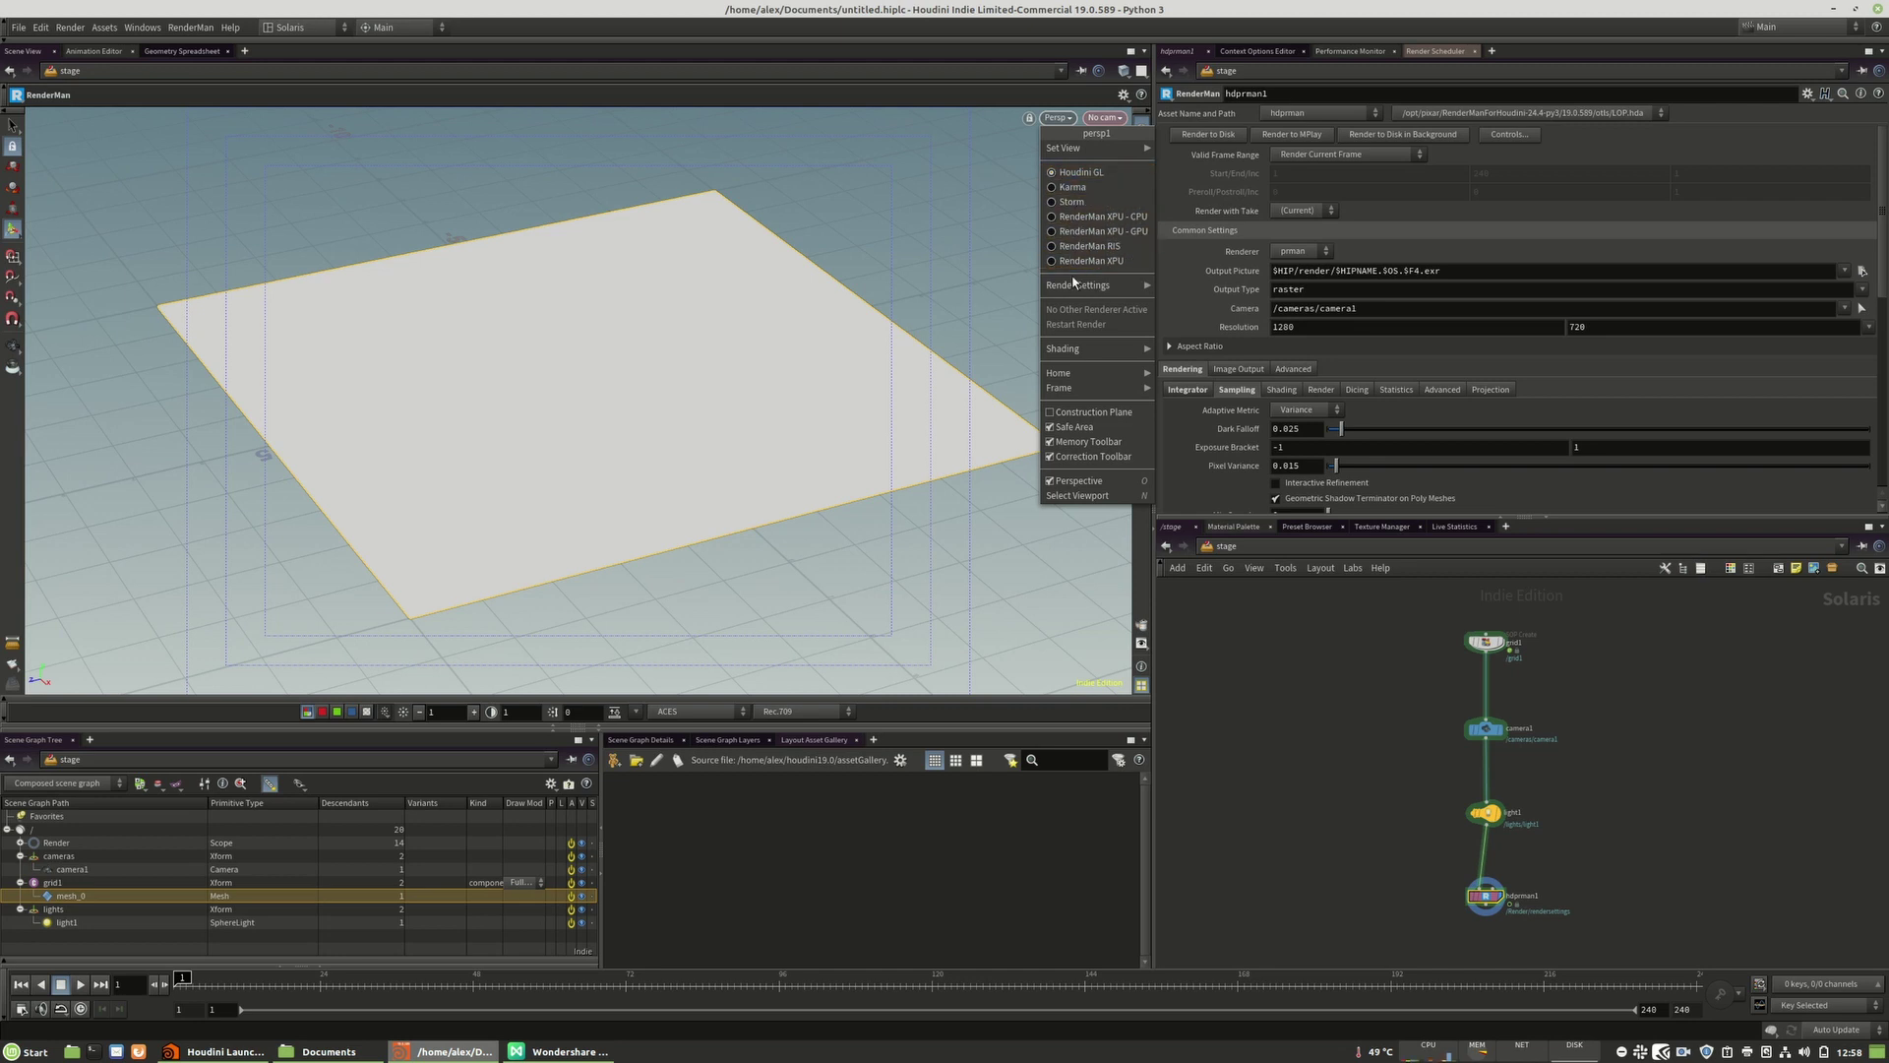